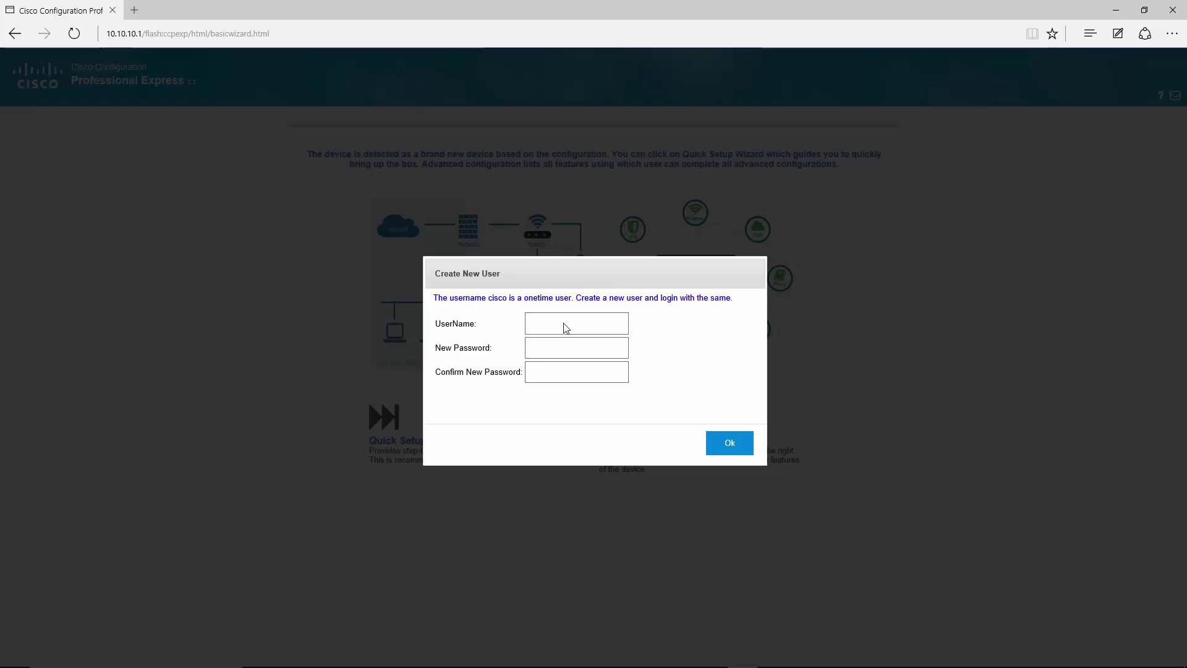
Enter username 'admin' and type the new password twice in Create New User.
left_click(534, 318)
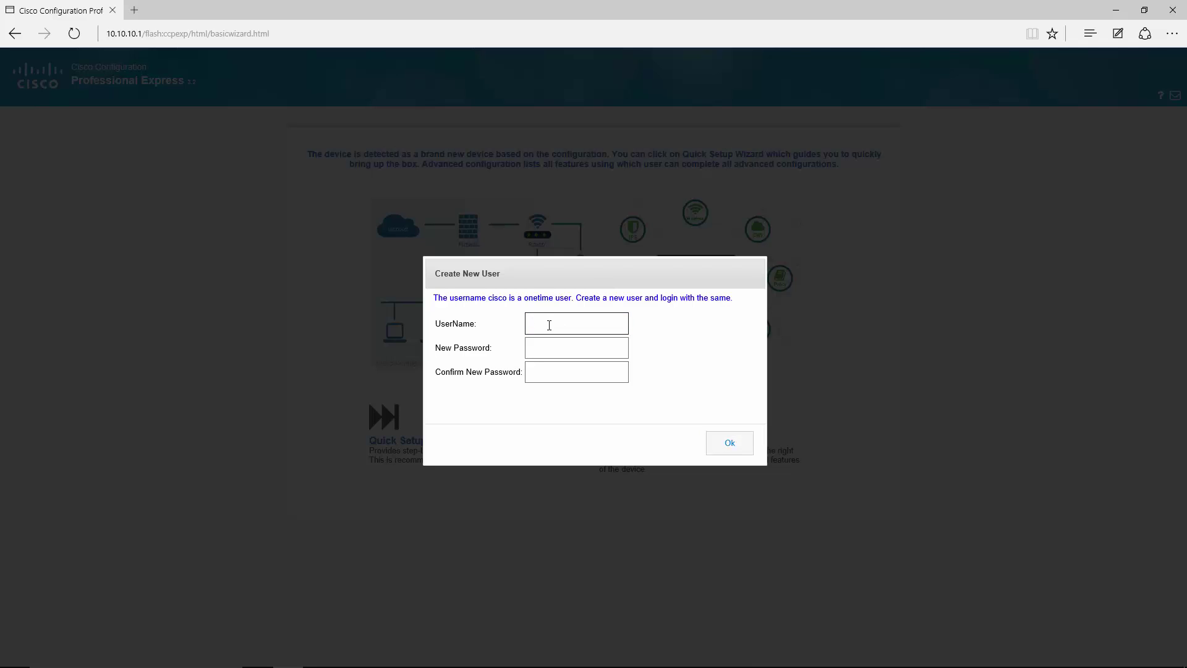
type("admin")
key("Tab")
type("c")
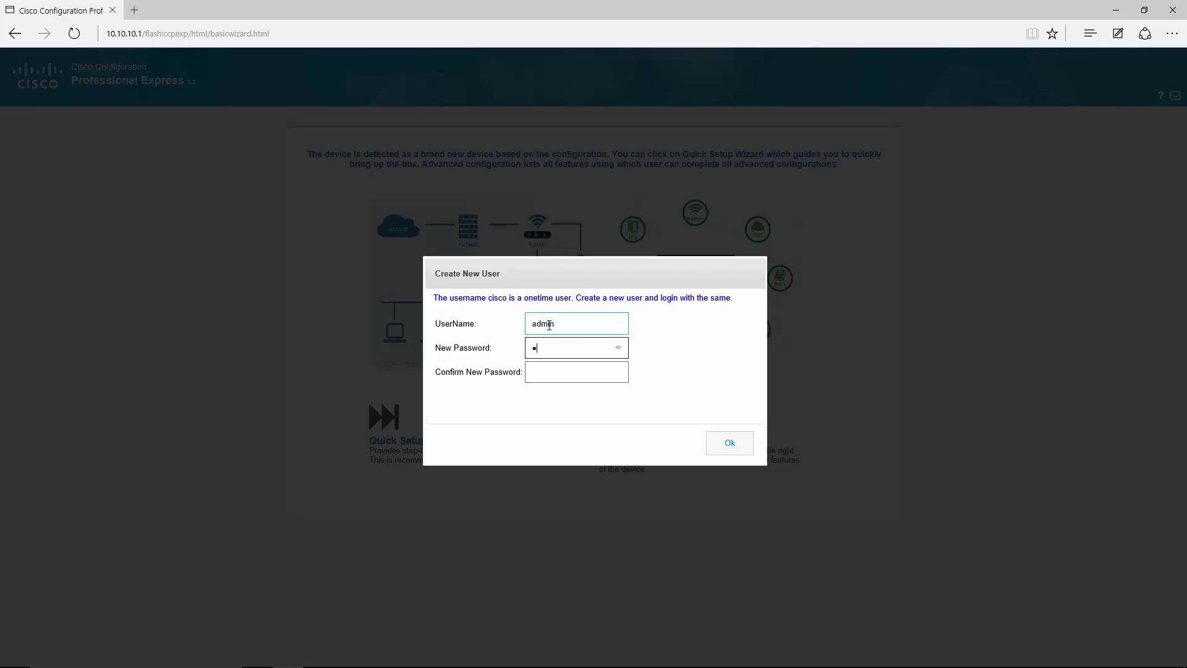
type("isco123")
key("Tab")
type("c")
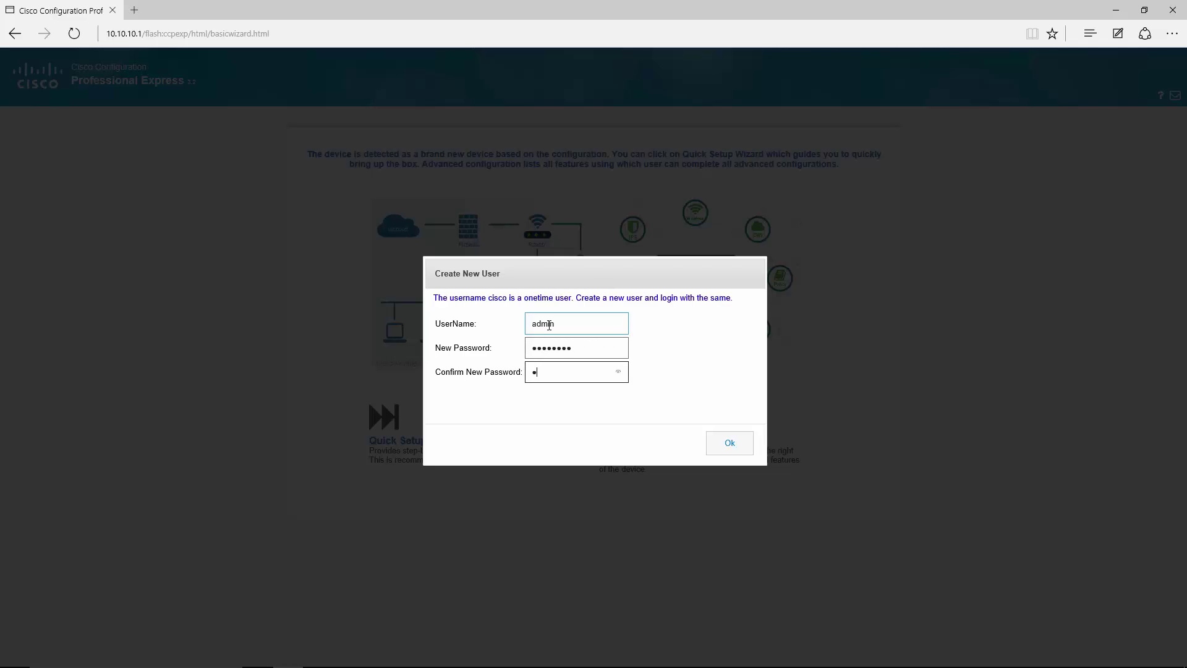
type("isco123")
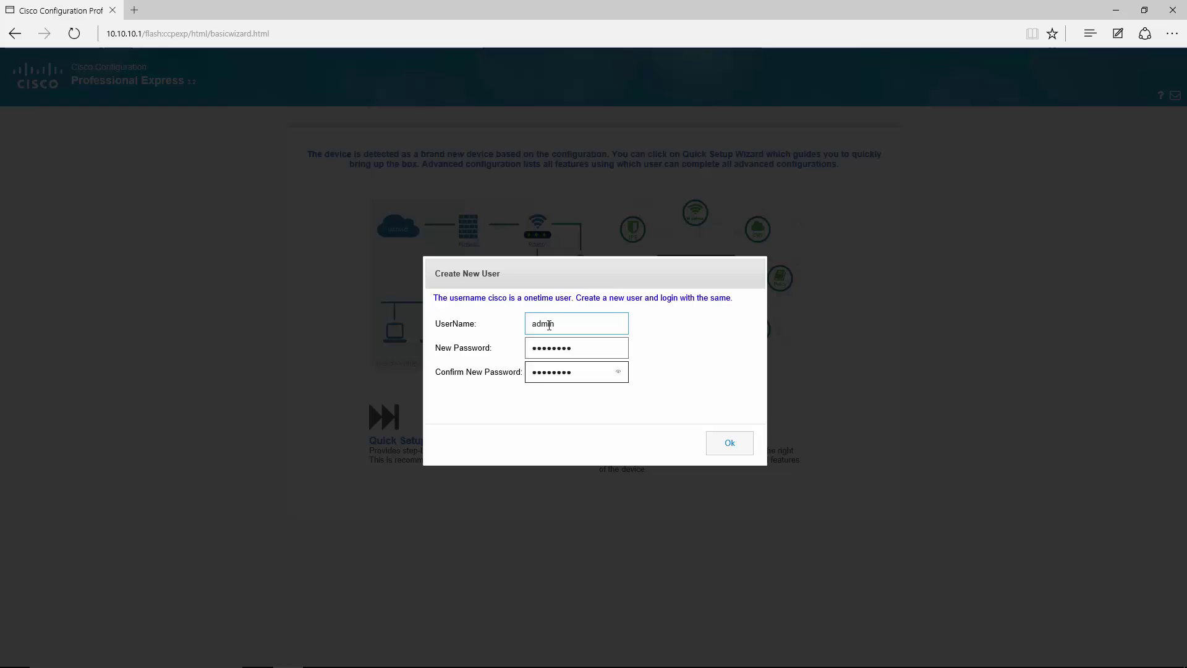
Confirm the new user, then sign back in as 'admin' with the account password.
left_click(724, 445)
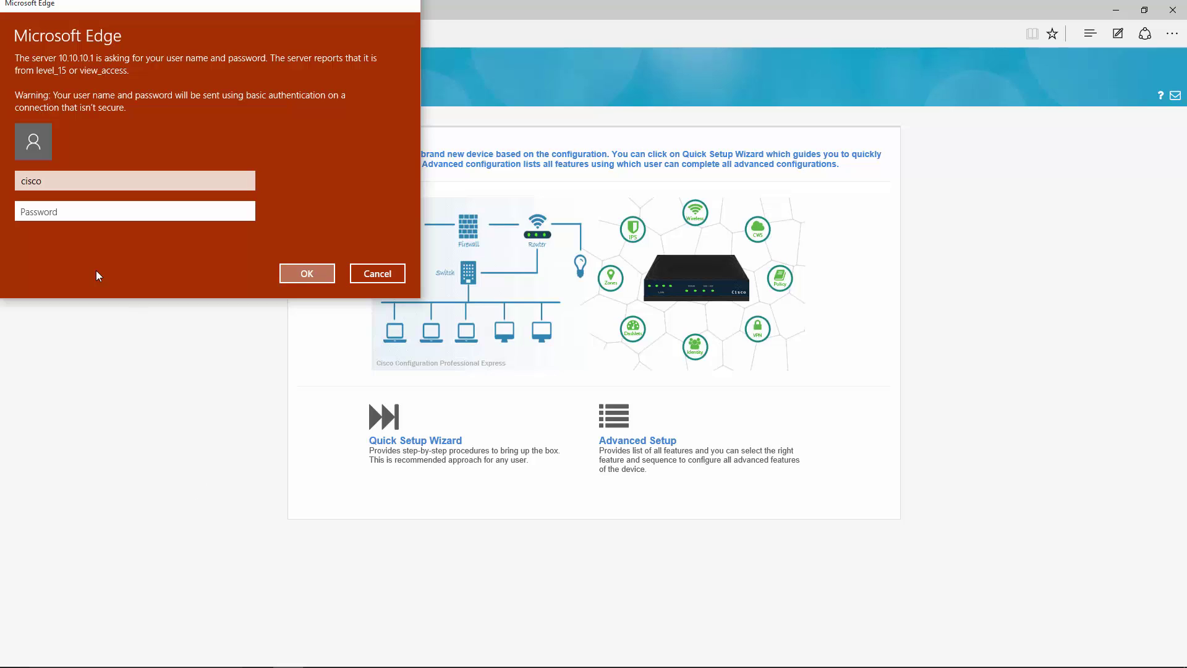
key("shift+Tab")
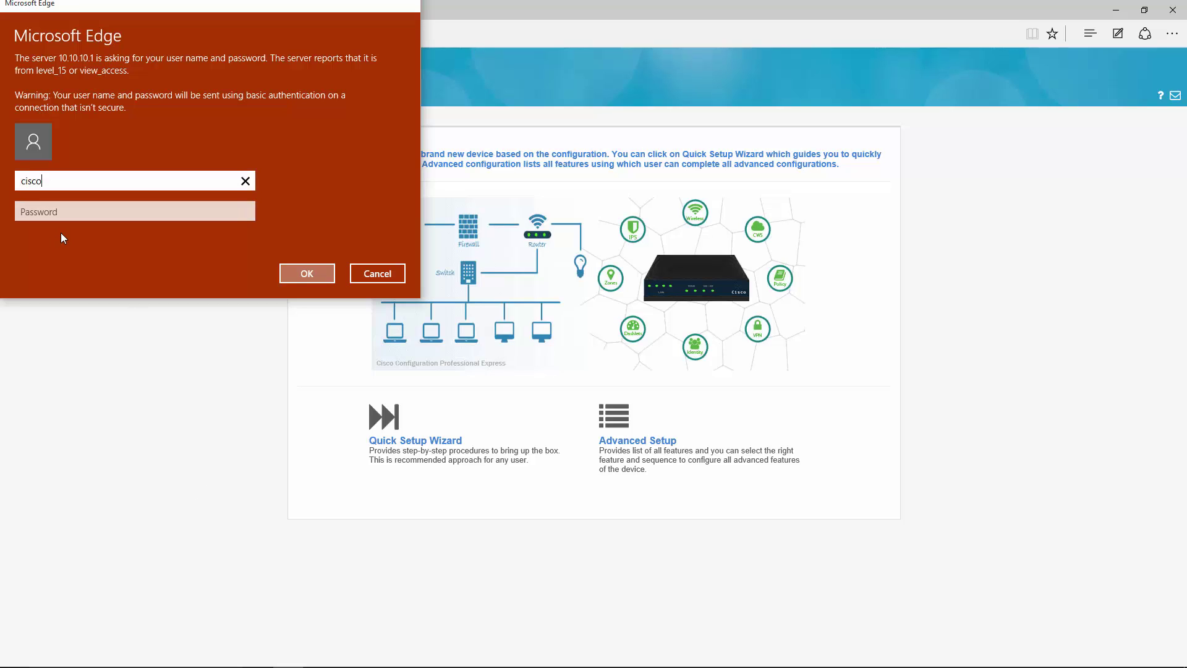
key("BackSpace")
key("BackSpace")
key("BackSpace")
key("BackSpace")
key("BackSpace")
type("admin")
key("Tab")
type("c")
key("Return")
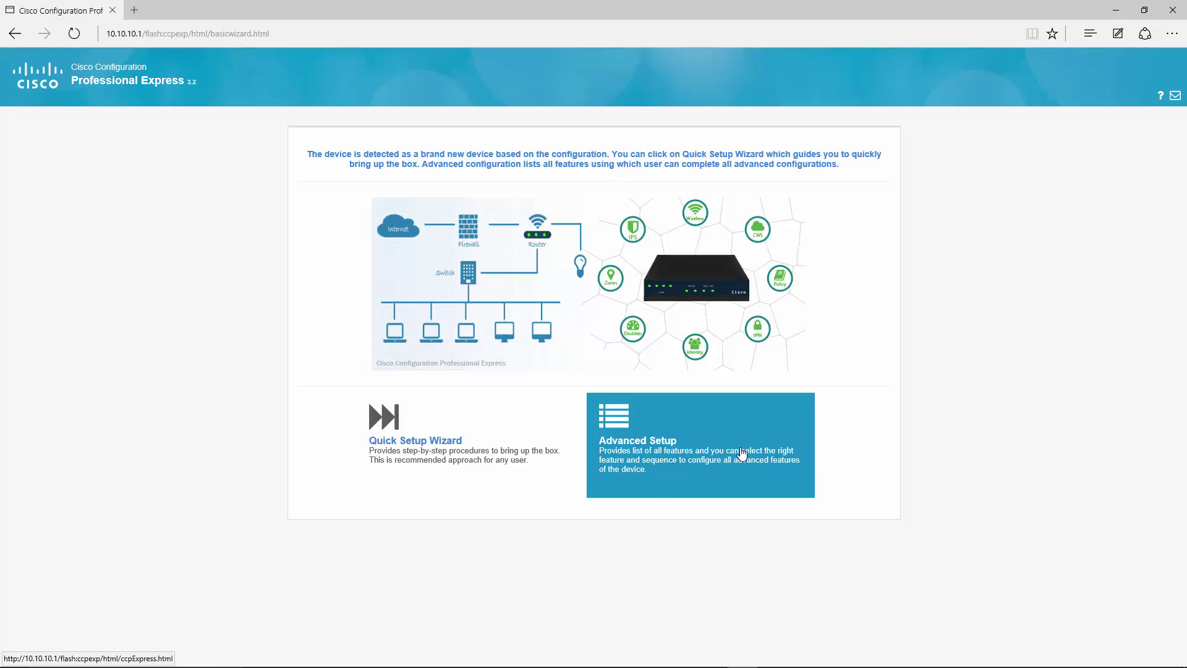
Start the Quick Setup Wizard and name the router C891FW-A-K9.
left_click(436, 440)
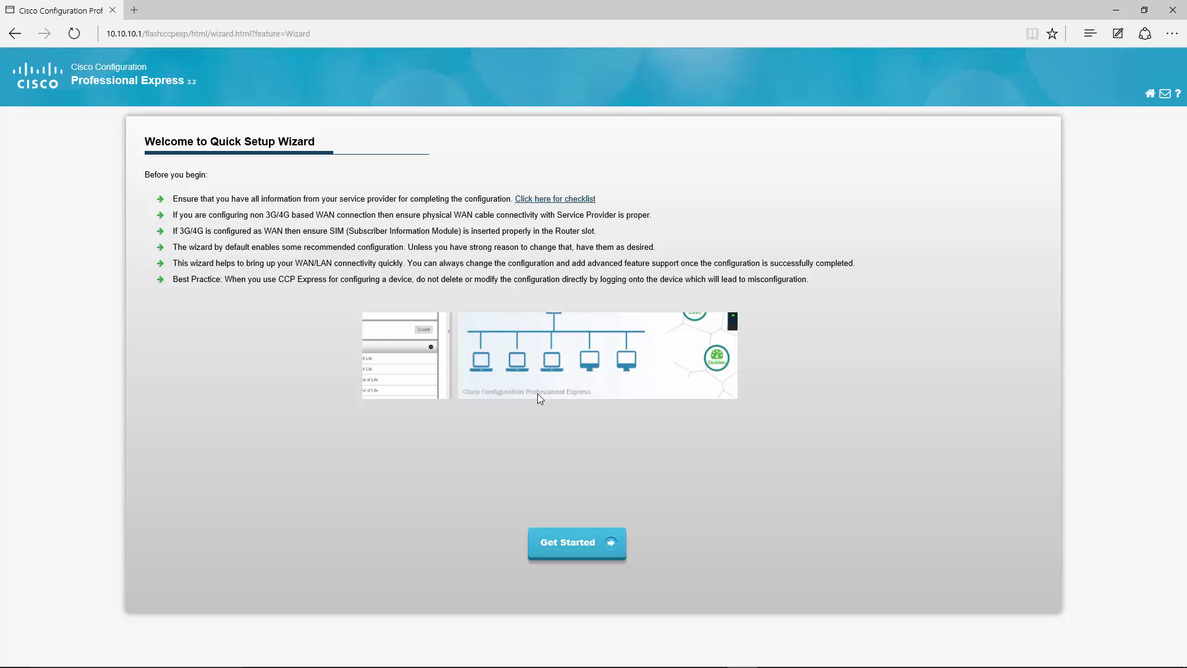
left_click(568, 552)
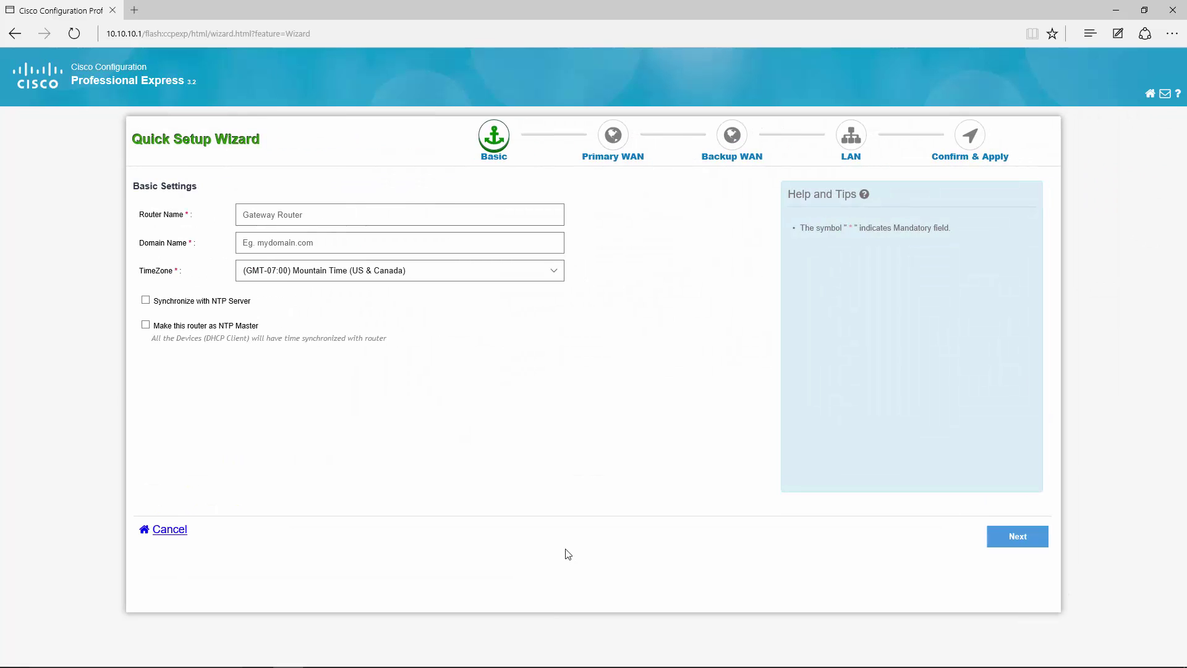
left_click(302, 214)
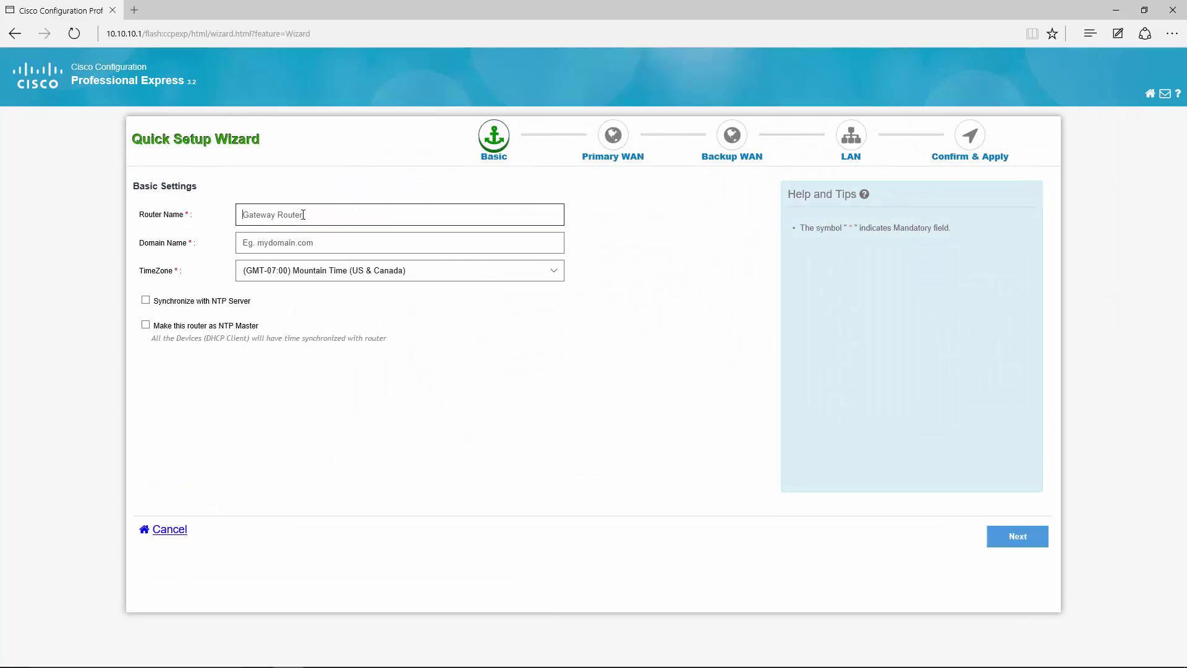
type("C891FW-A-K9")
Set the domain name to mirko.com and the time zone to Pacific Time (US & Canada).
key("Tab")
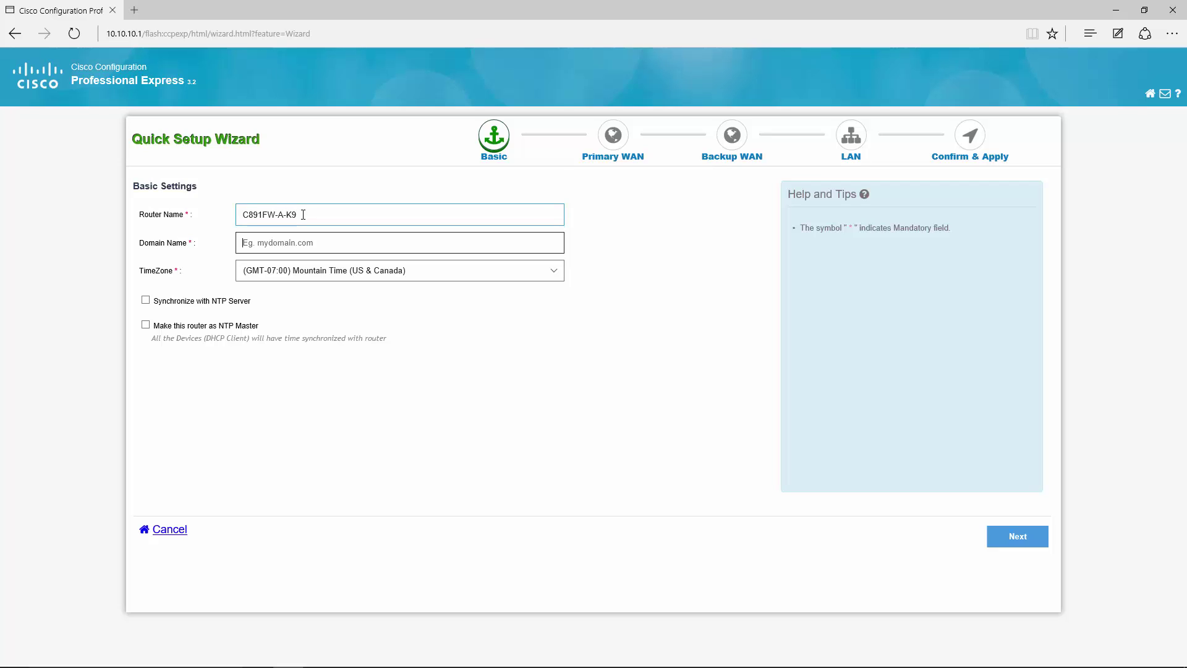
type("mirko.com")
left_click(554, 270)
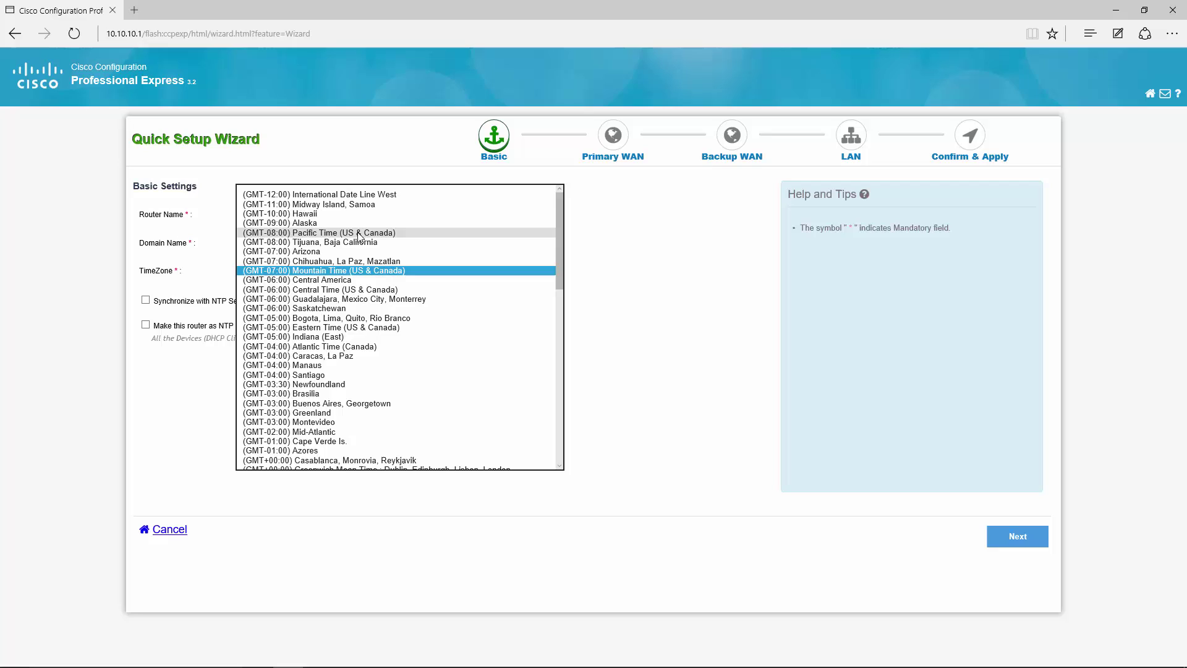
left_click(359, 233)
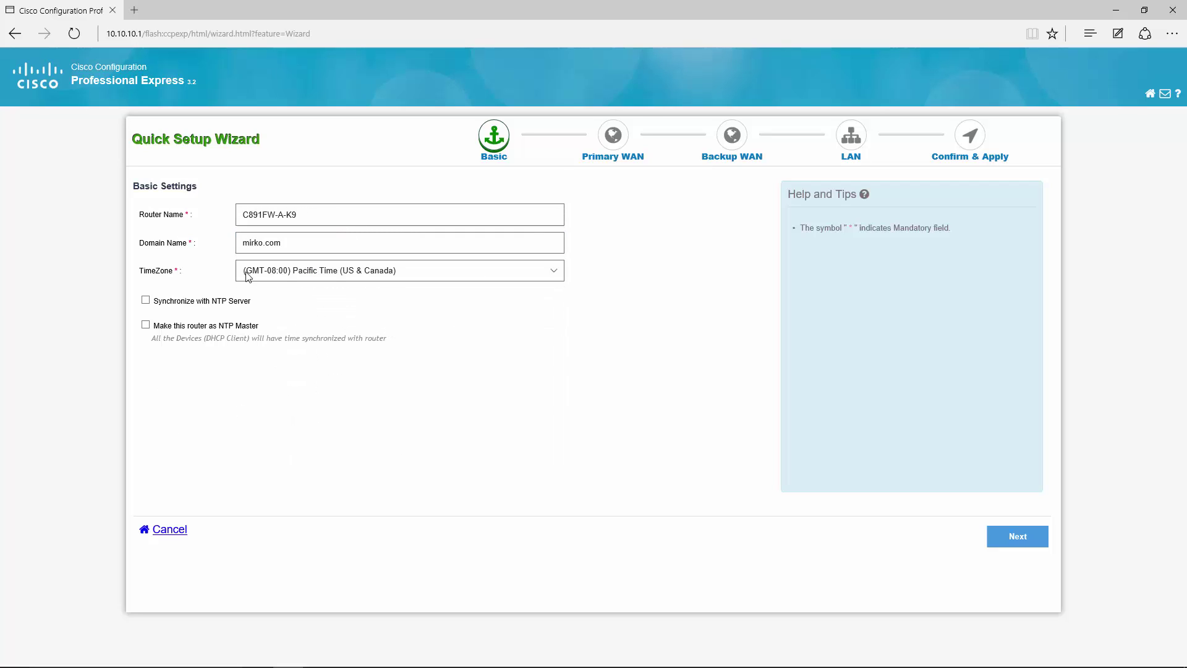
Set the primary WAN to Ethernet(Direct / PPPOE) with PPPoE disabled, then continue to Backup WAN.
left_click(996, 536)
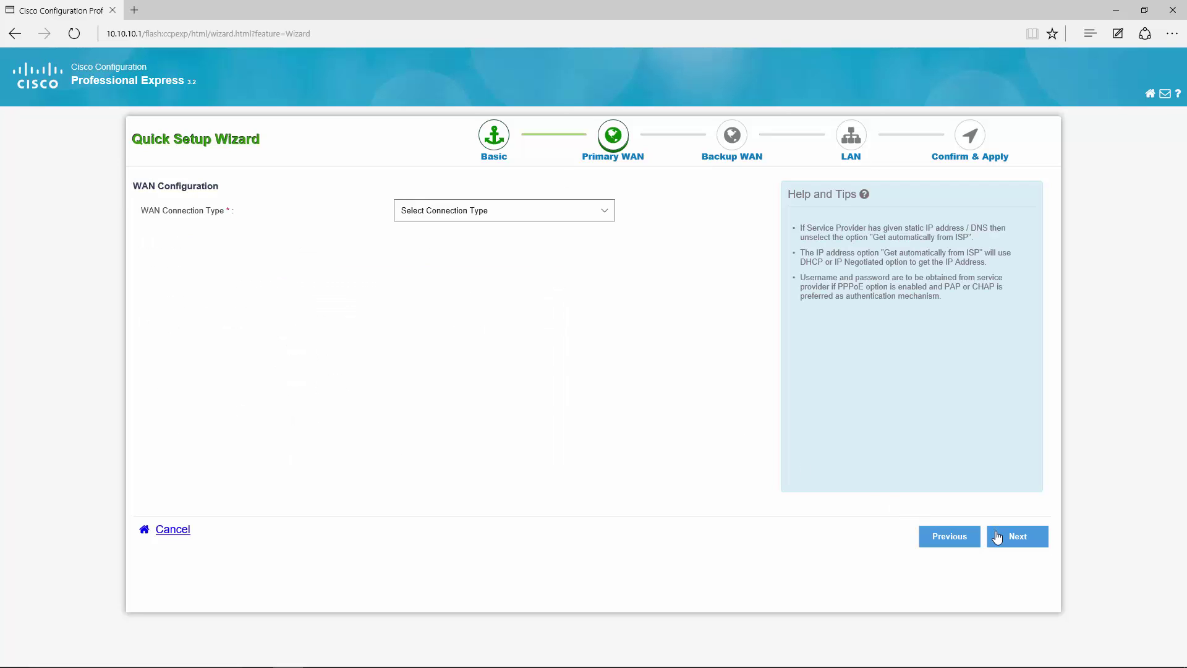
left_click(595, 214)
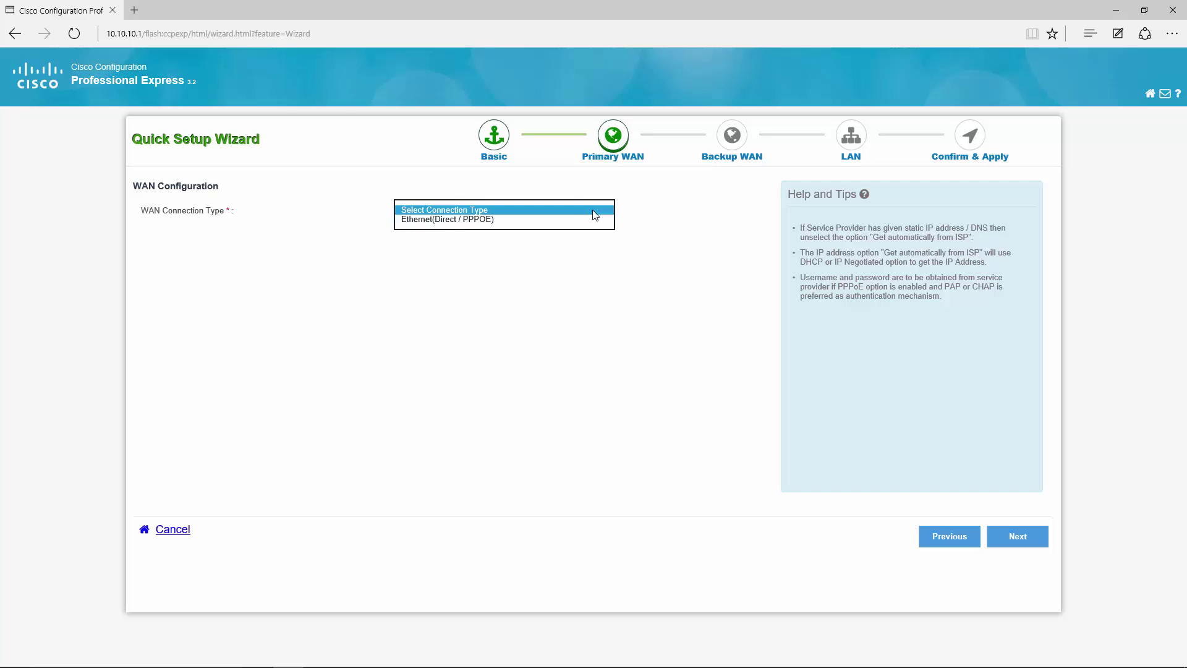
left_click(522, 219)
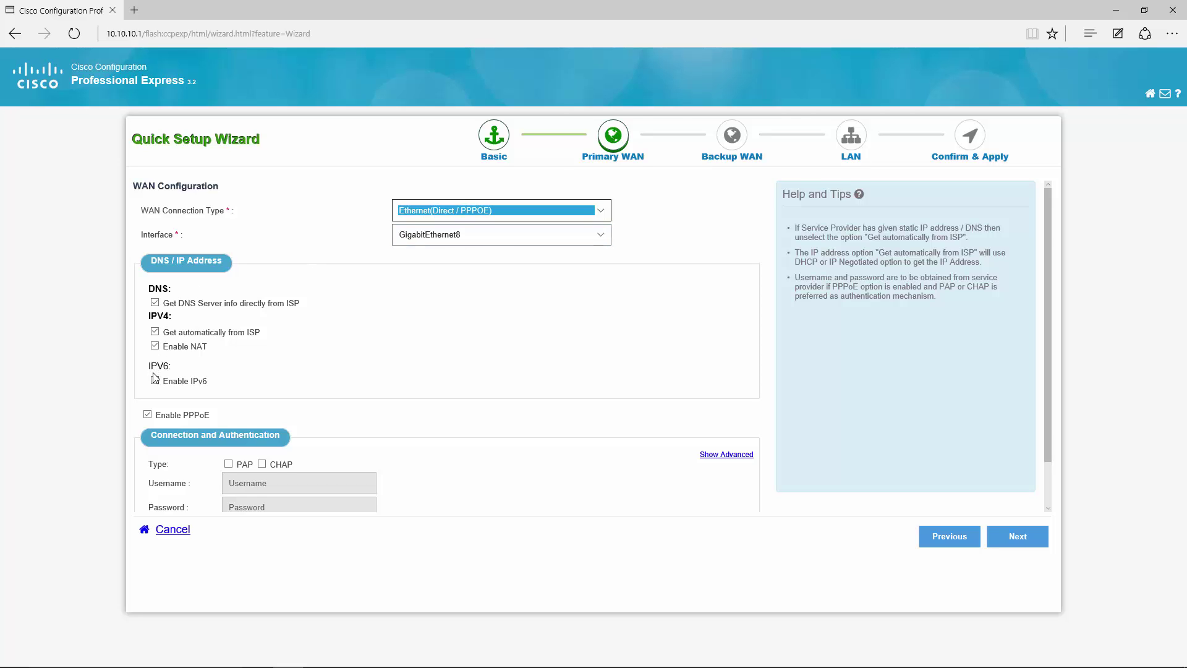
left_click(147, 415)
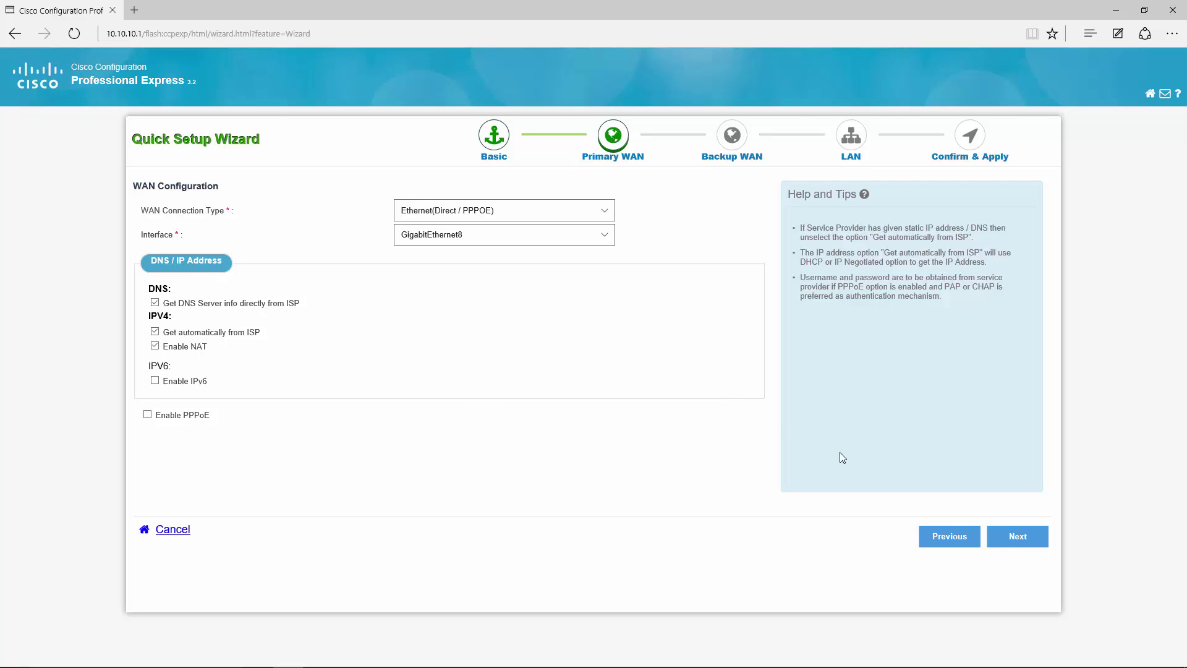
left_click(1011, 542)
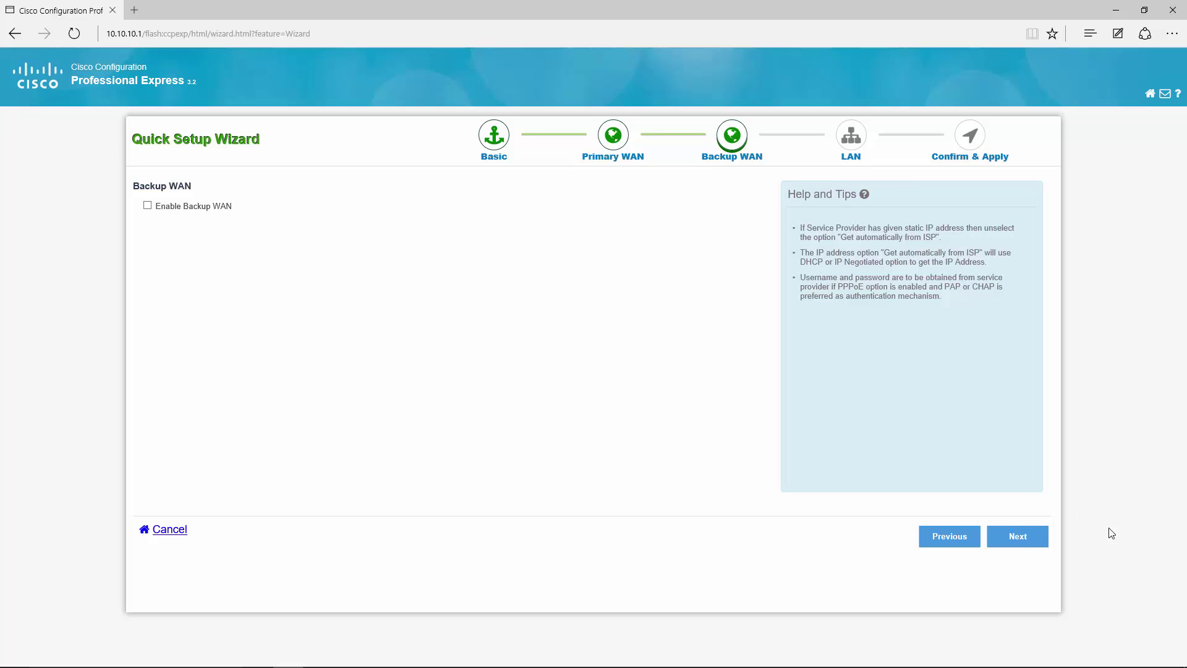
Skip backup WAN and keep the CCP DHCP pool for the LAN, reaching Confirm & Apply.
left_click(1026, 541)
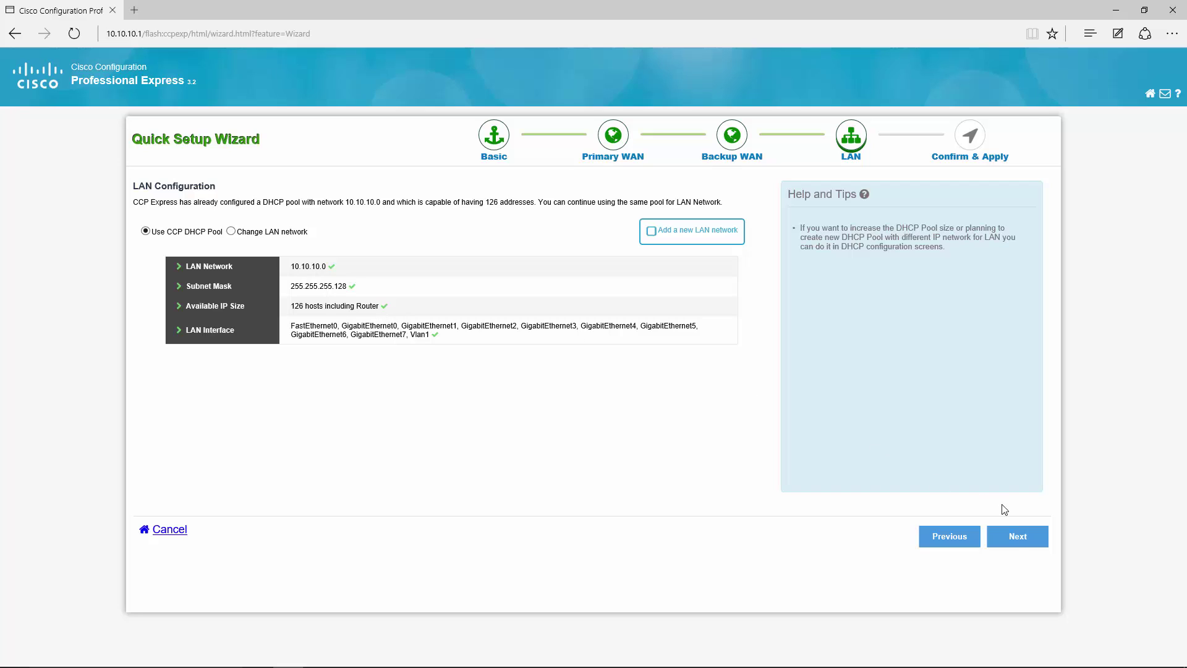
left_click(1019, 540)
left_click(1028, 539)
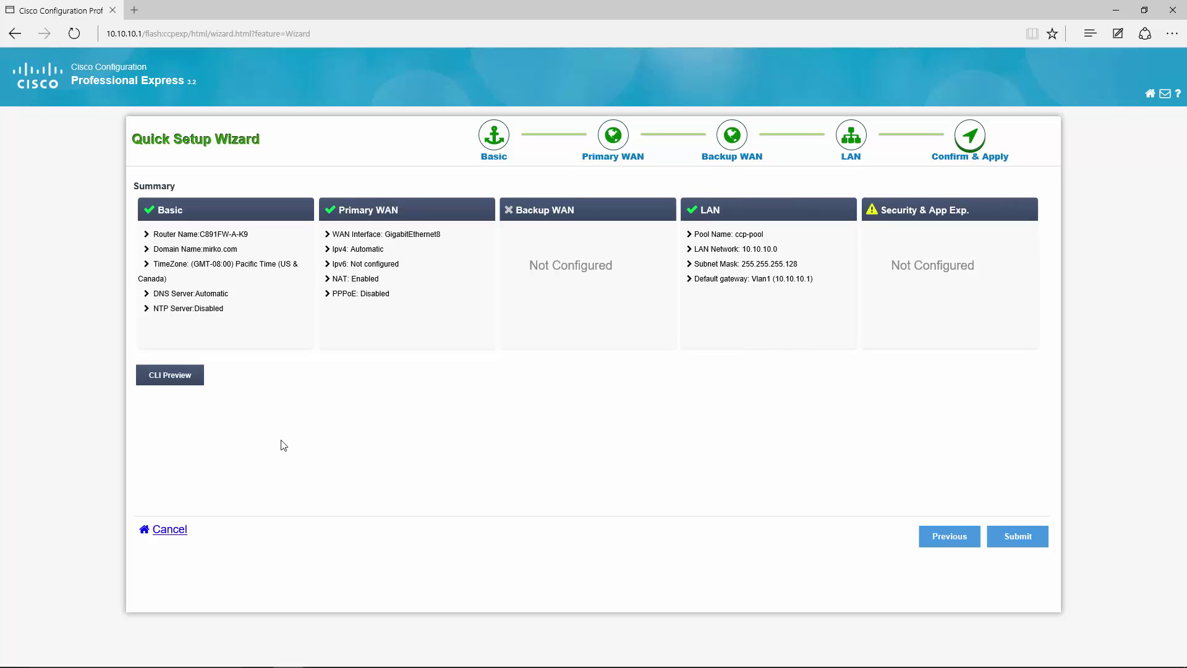
Review the generated commands in CLI Preview, then close it.
left_click(192, 384)
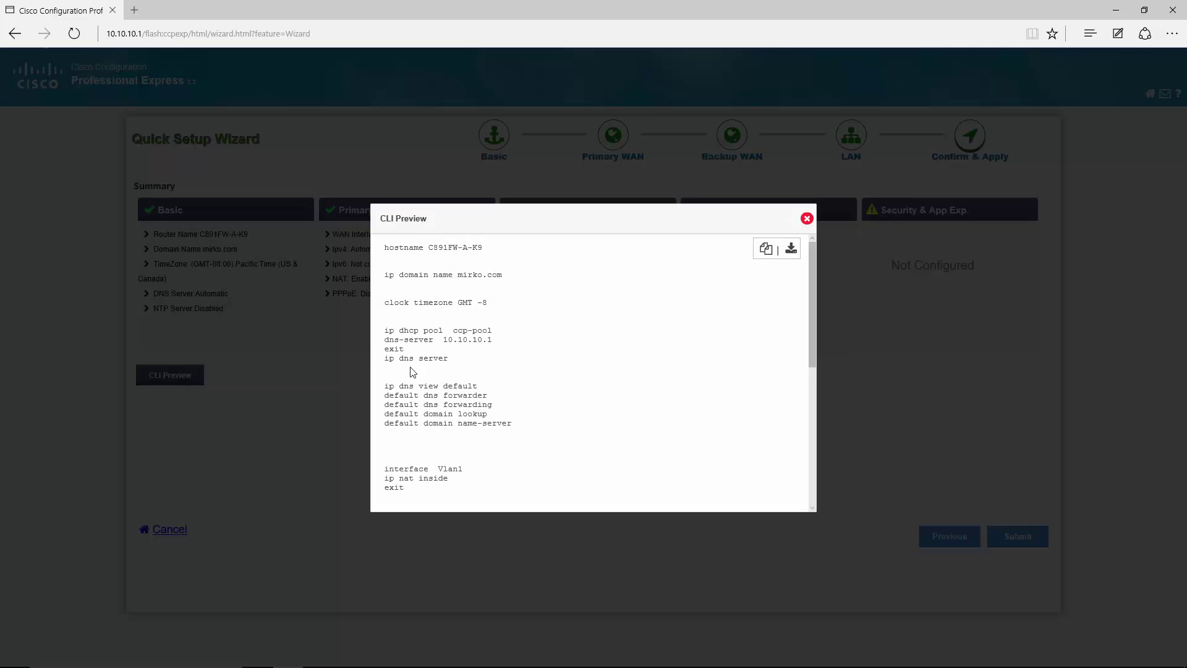
left_click_drag(814, 298, 802, 231)
left_click(806, 219)
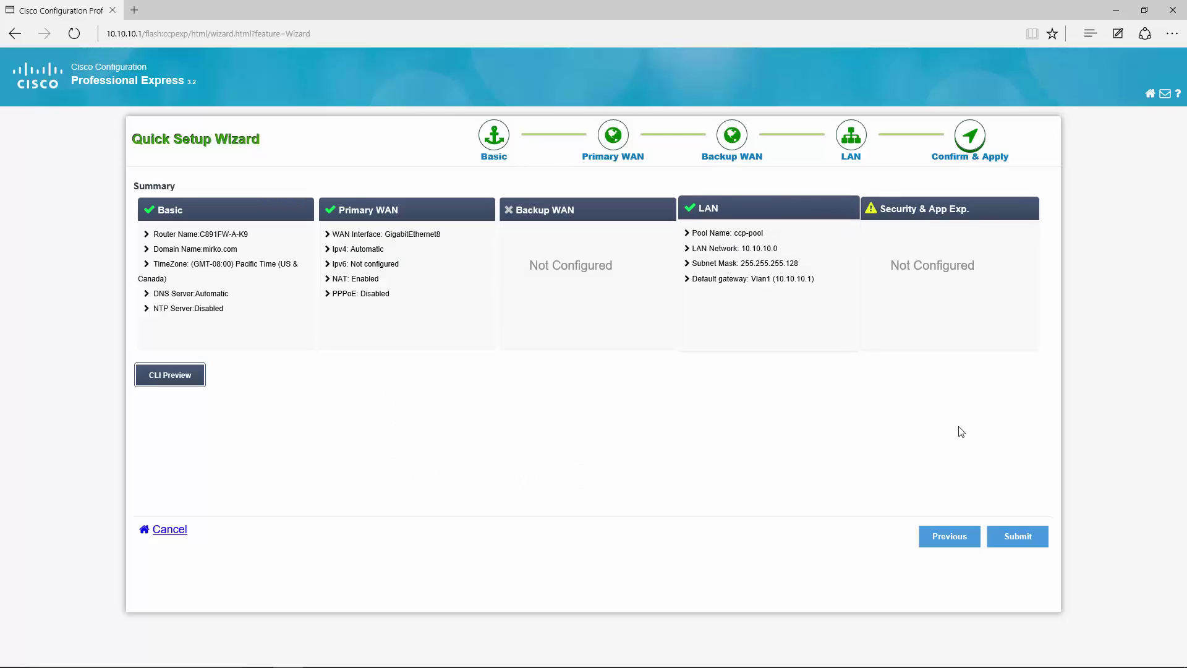
Submit the quick setup and confirm the long-configuration alert with Yes.
left_click(1009, 536)
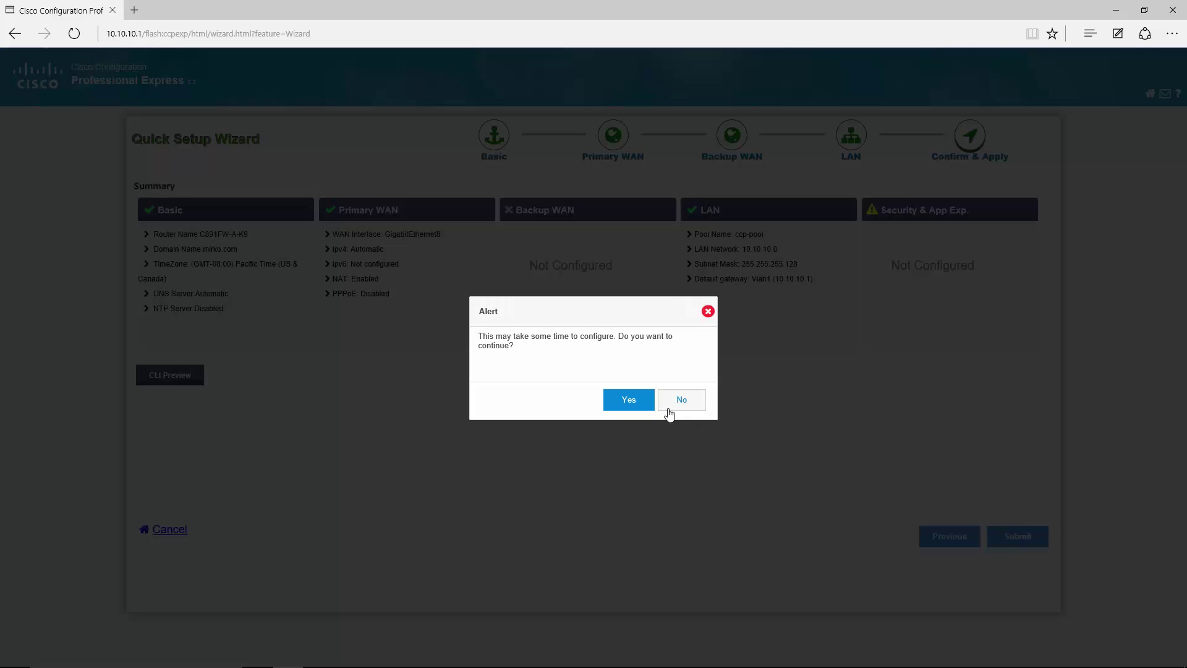
left_click(626, 401)
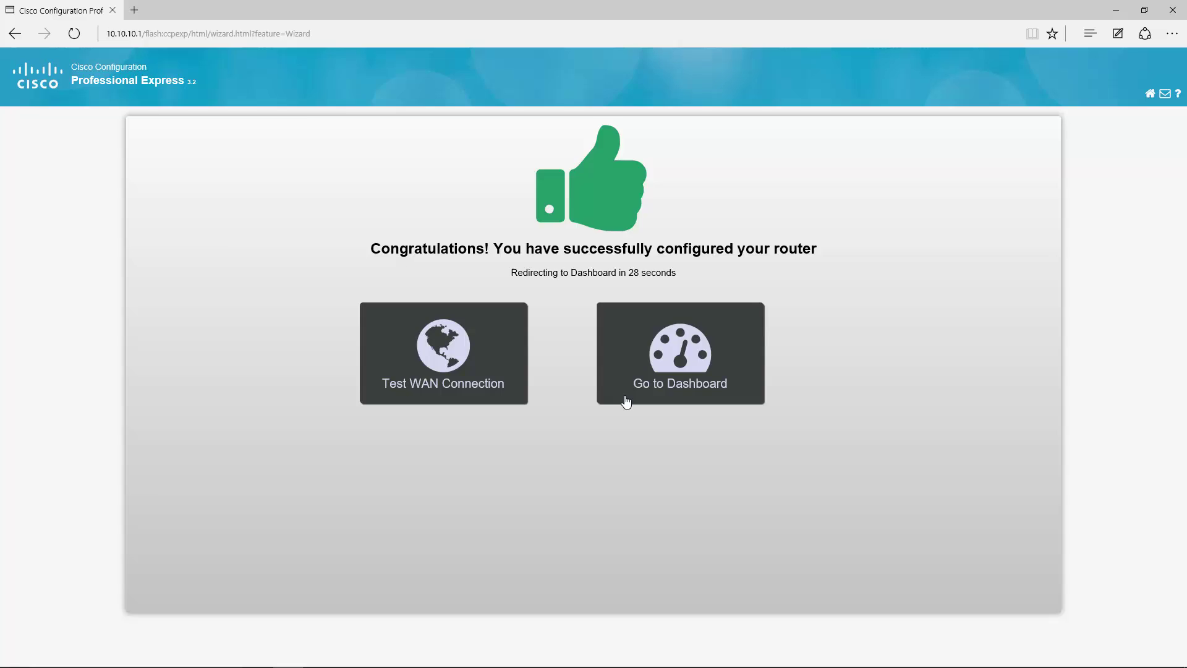
left_click(627, 400)
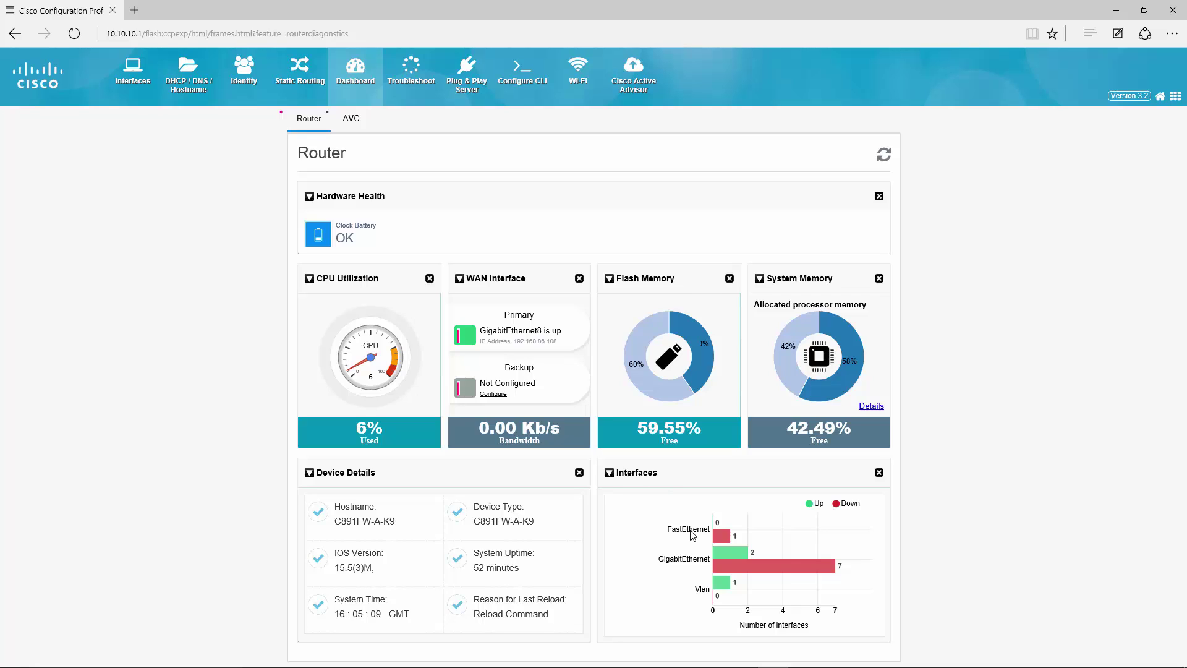
mouse_move(721, 537)
mouse_move(823, 573)
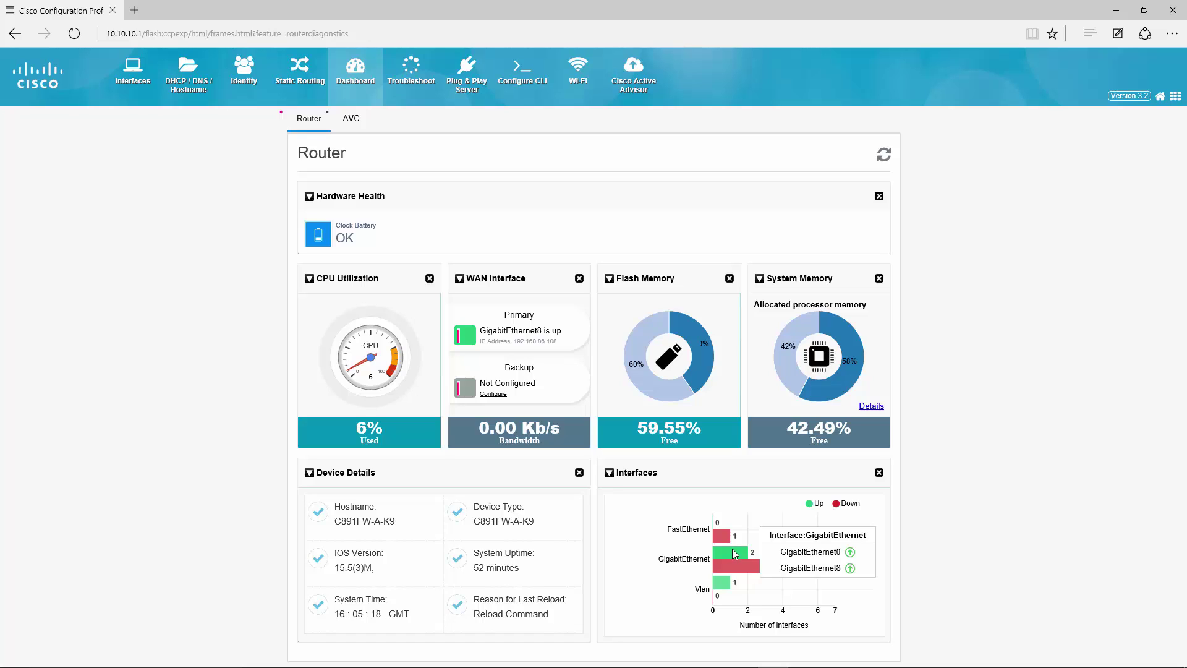
mouse_move(717, 593)
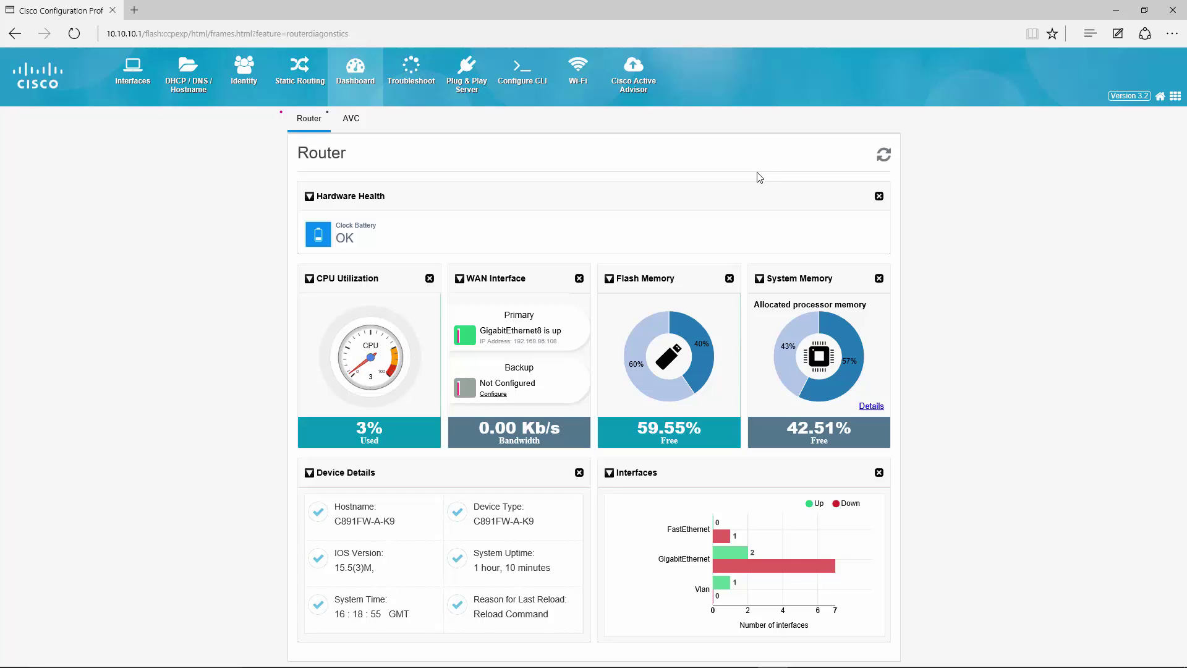
Change the 0.0.0.0/0.0.0.0 static route's next hop from GigabitEthernet8 to DHCP.
left_click(303, 78)
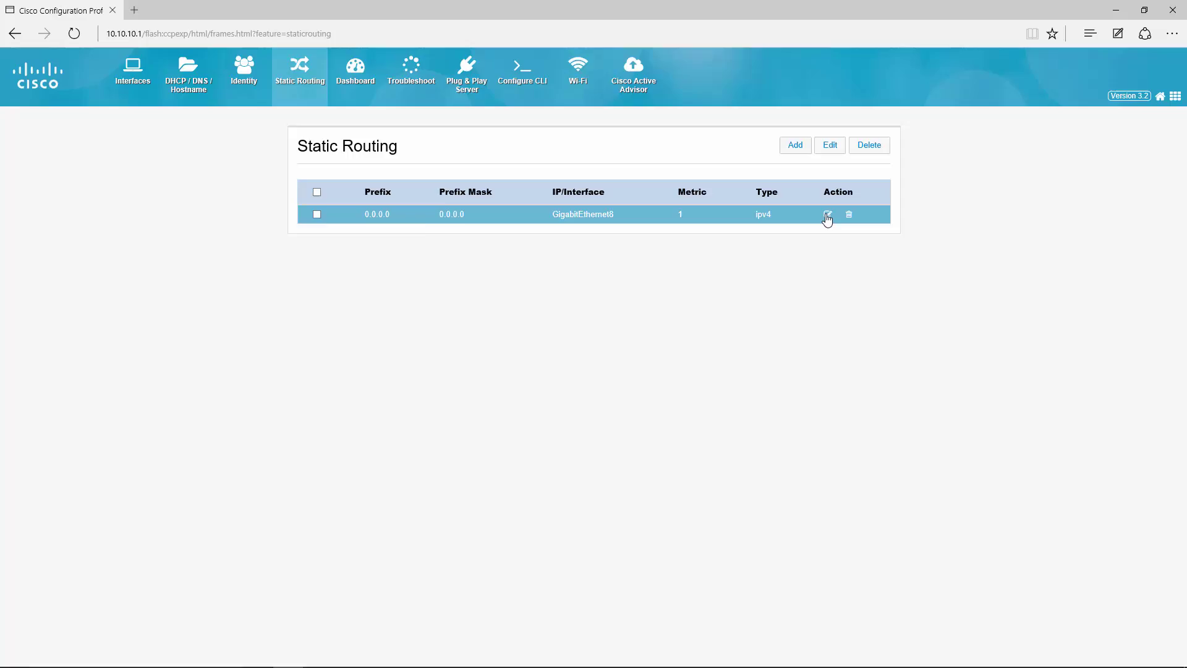
left_click(827, 215)
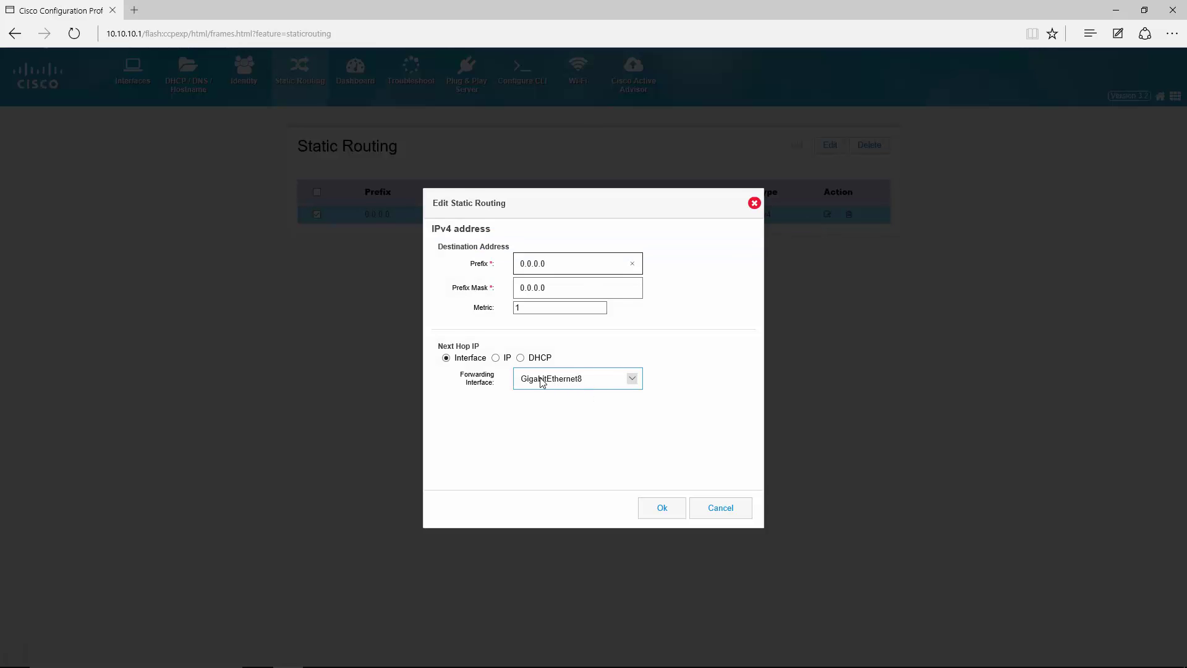
left_click(520, 358)
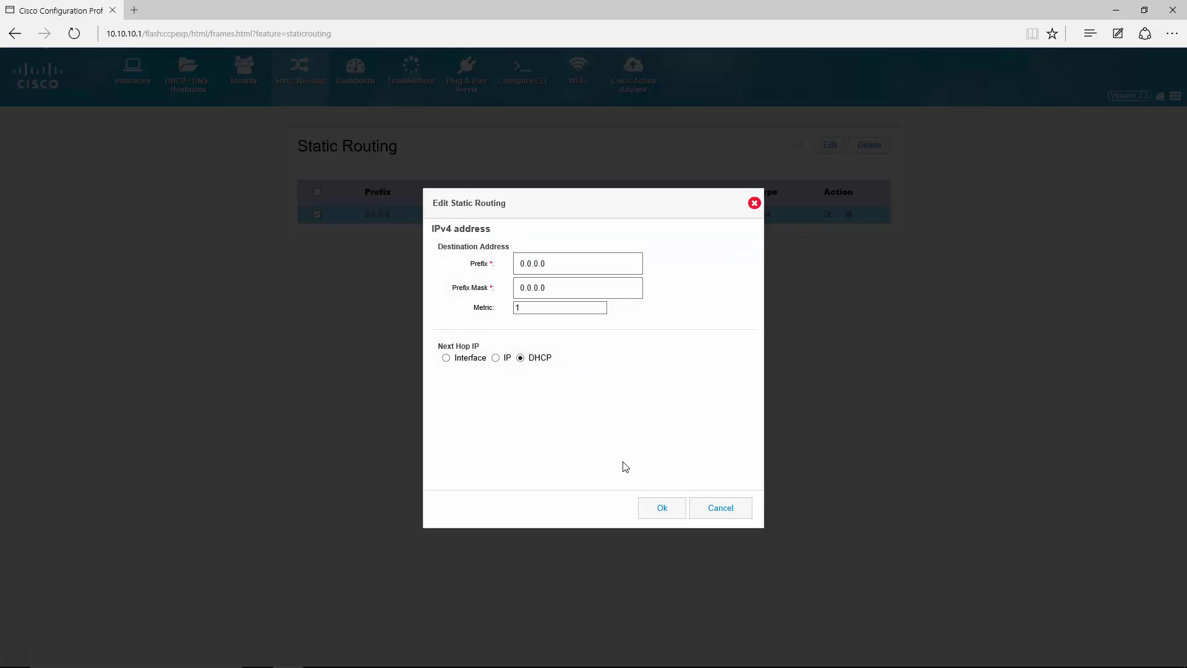
left_click(660, 508)
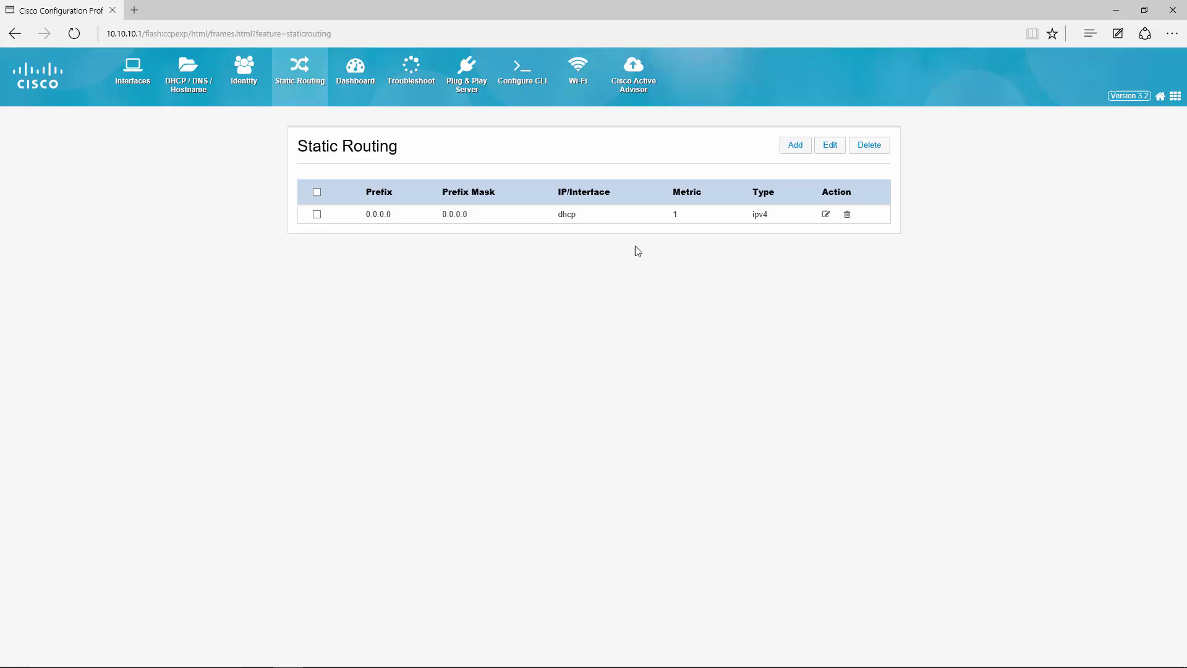
Ping cisco.com from the Troubleshoot page, then return to the Dashboard.
left_click(408, 71)
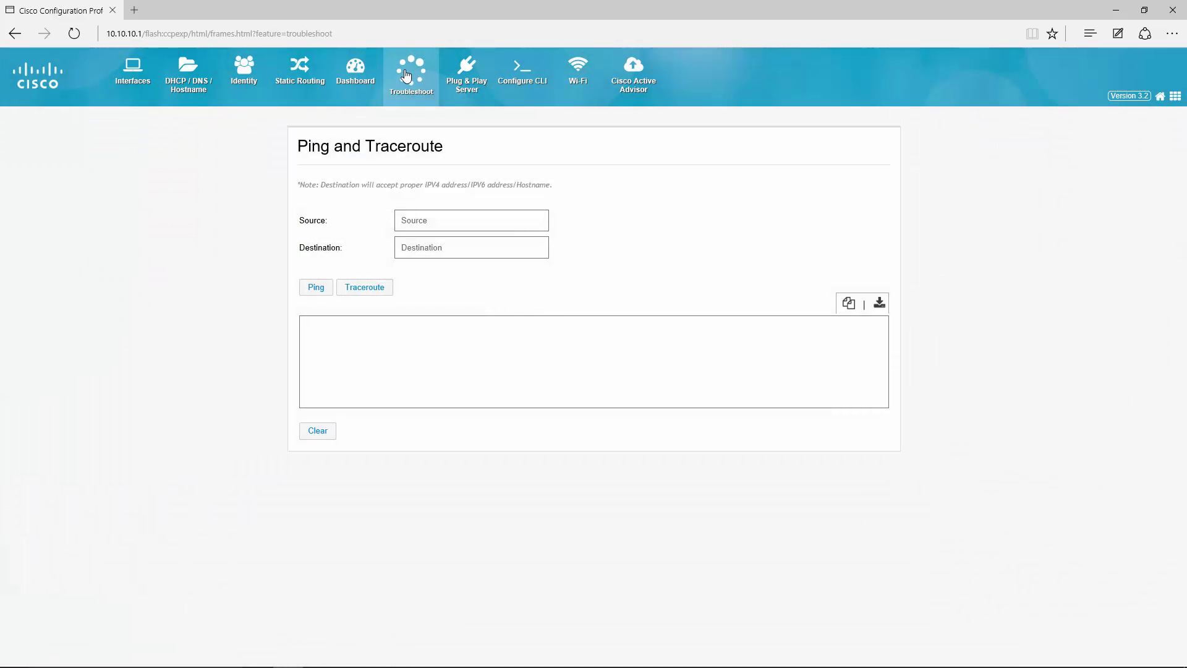
left_click(436, 246)
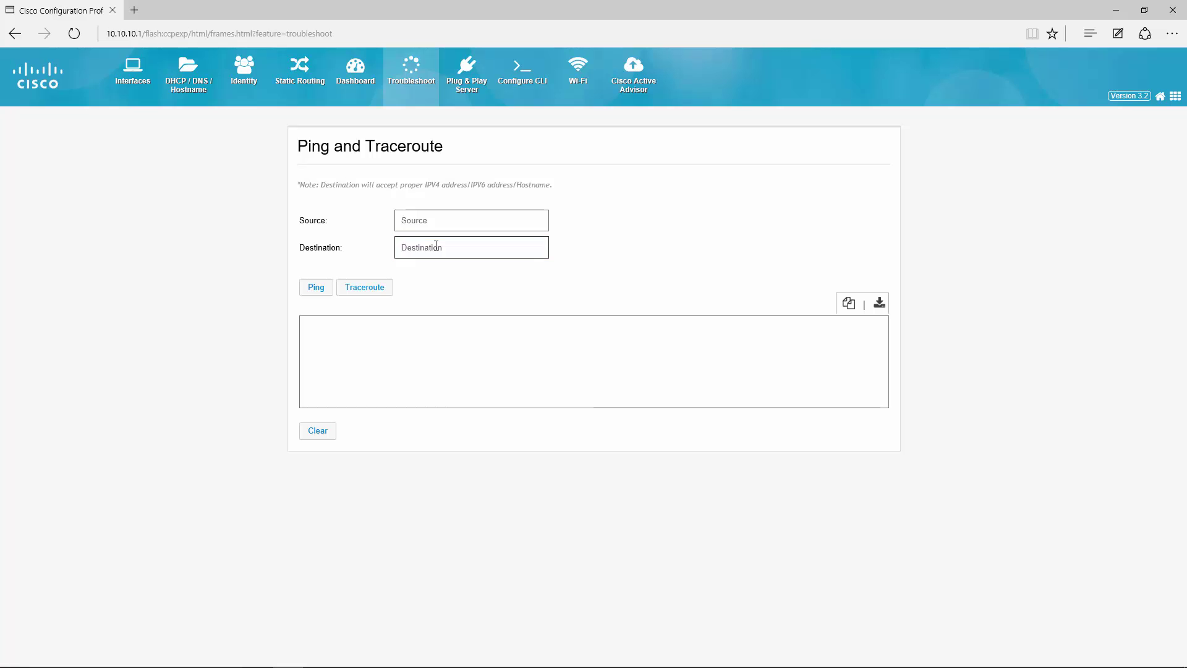
type("cisco.com")
left_click(305, 291)
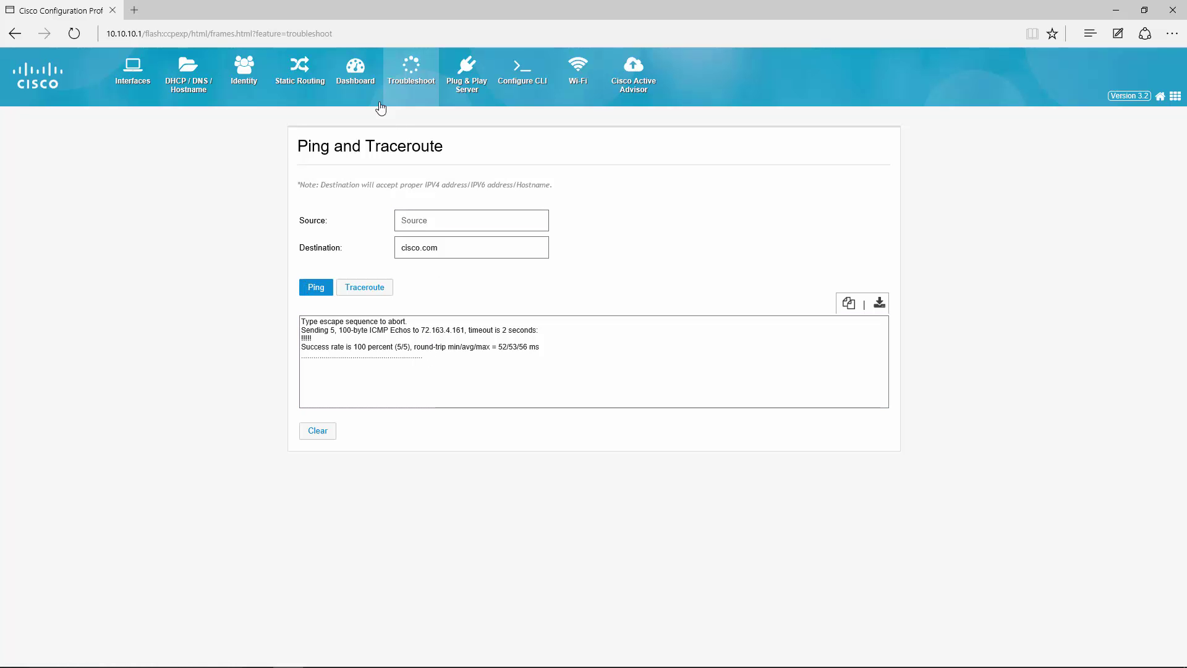
left_click(365, 80)
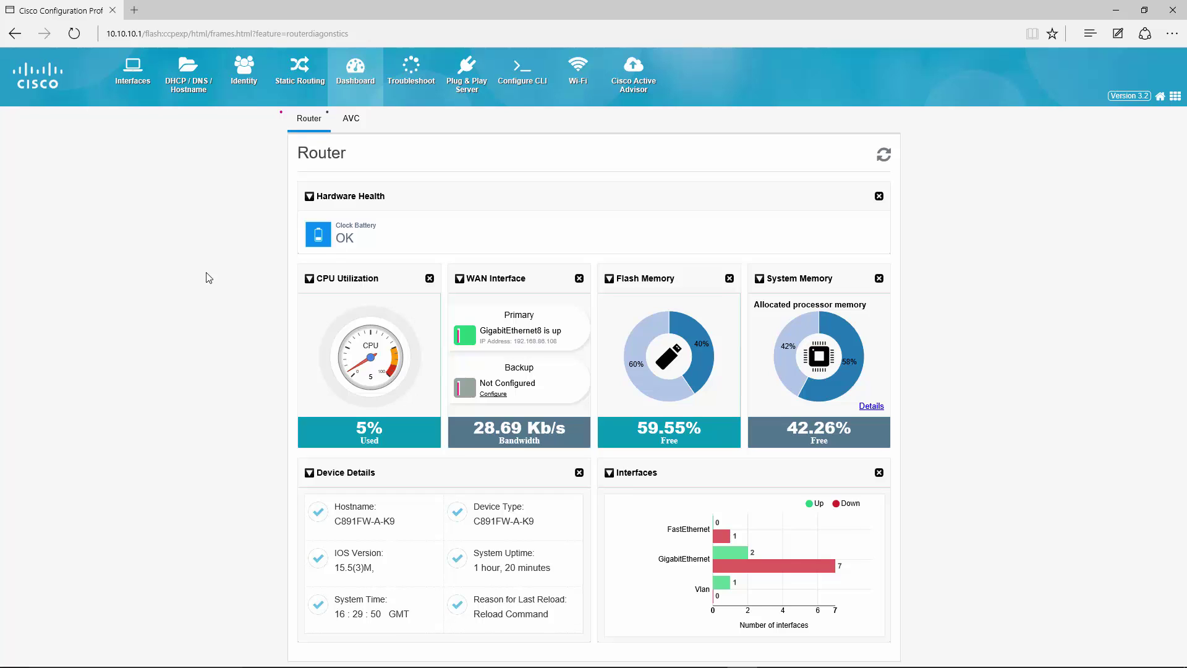
Open a new Edge tab for loading cisco.com.
left_click(136, 7)
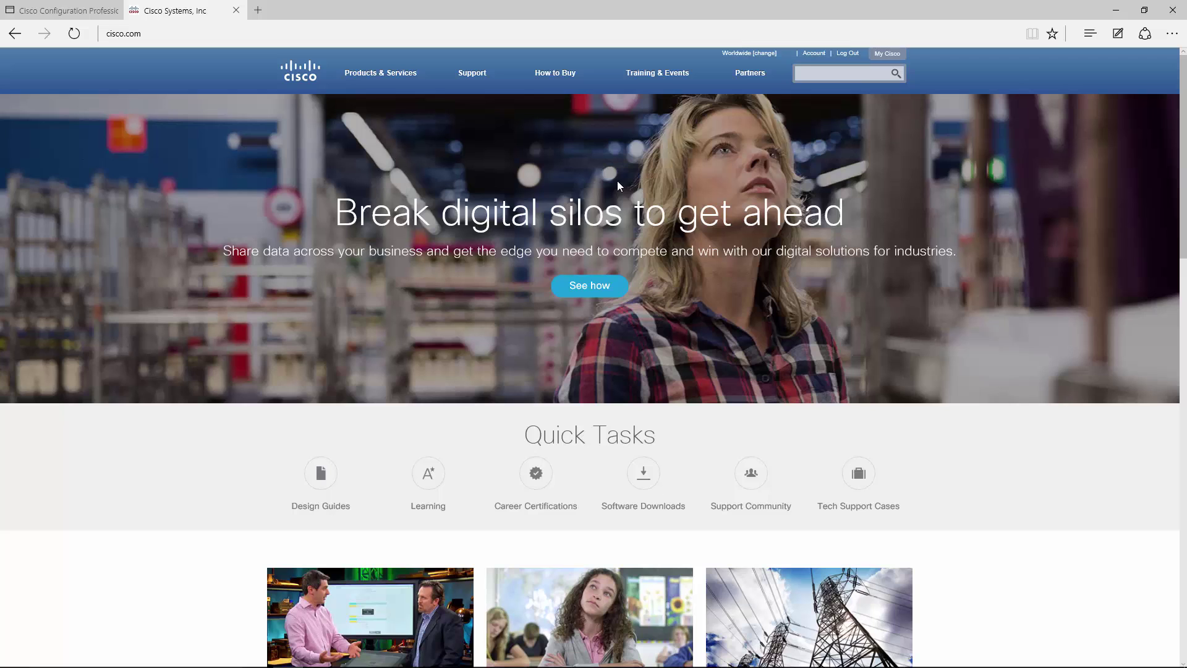
Enable AVC monitoring with GigabitEthernet8 added to the AVC interfaces.
left_click(74, 9)
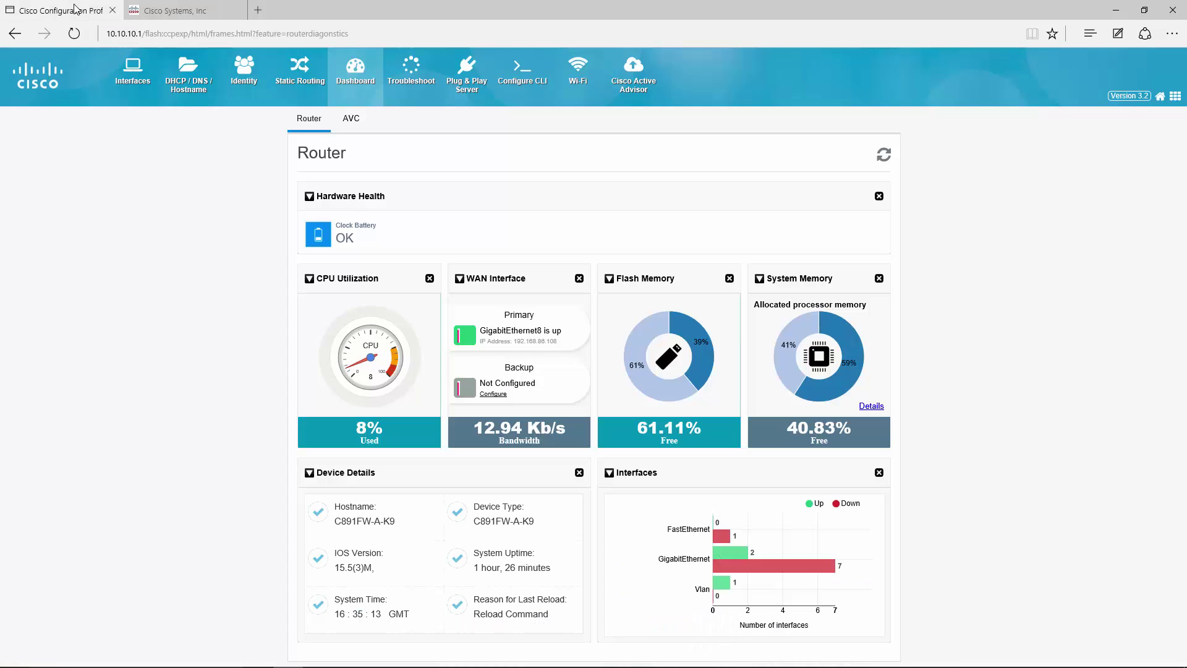
left_click(351, 119)
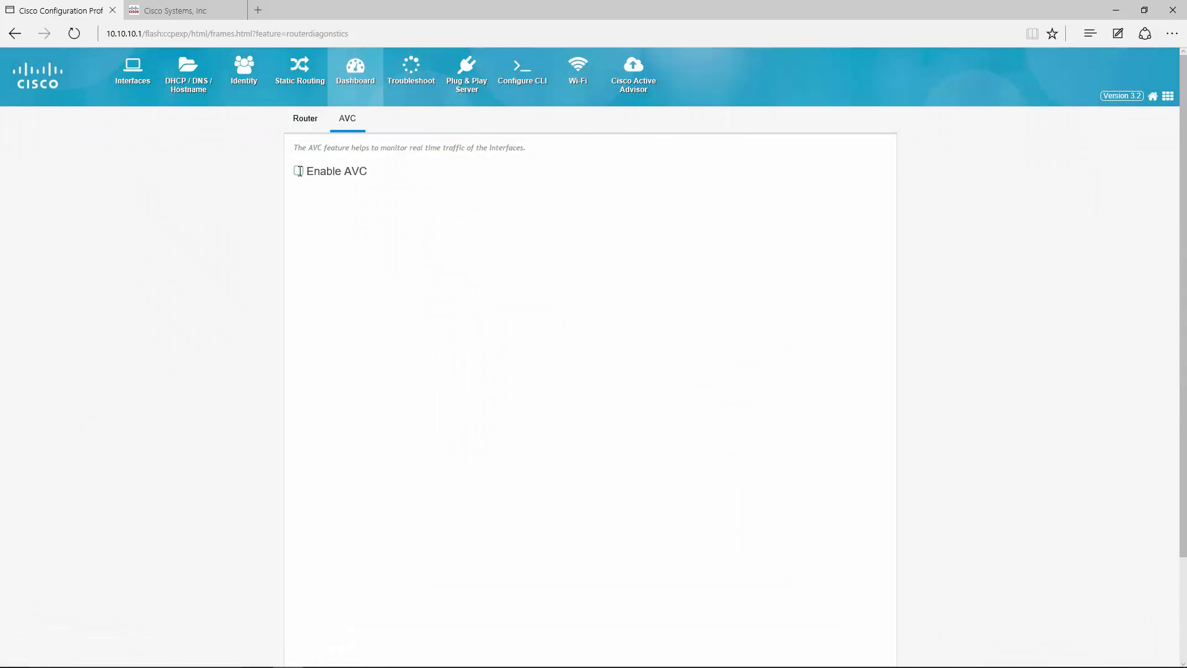
left_click(298, 172)
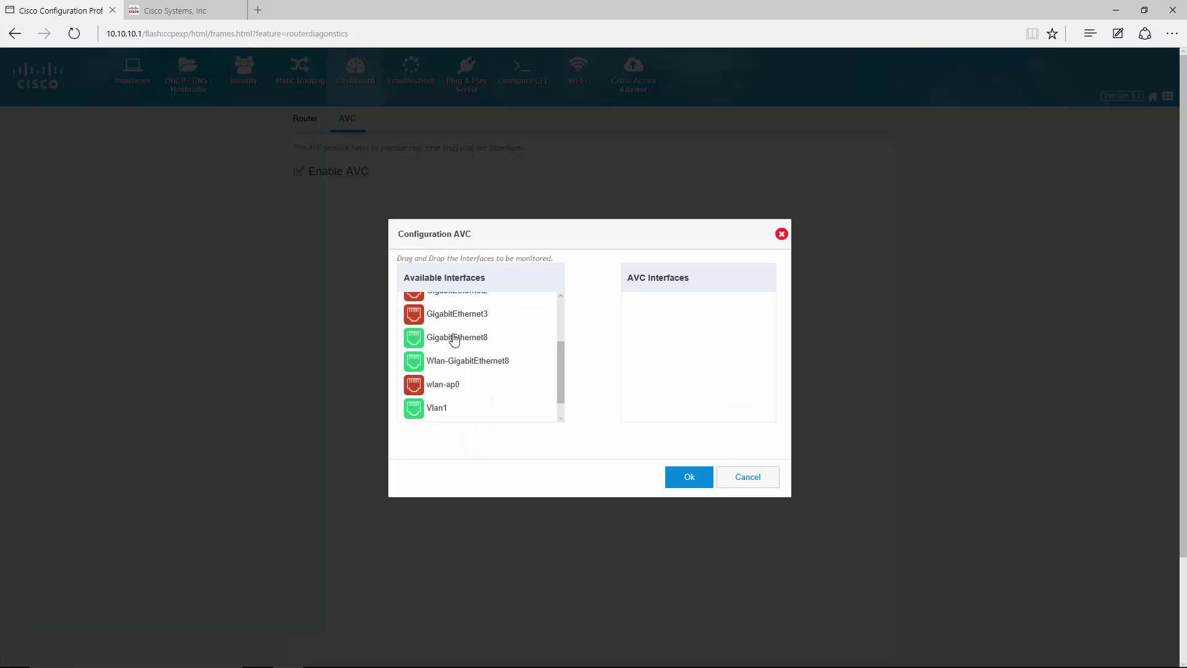
left_click_drag(452, 339, 706, 355)
left_click(678, 481)
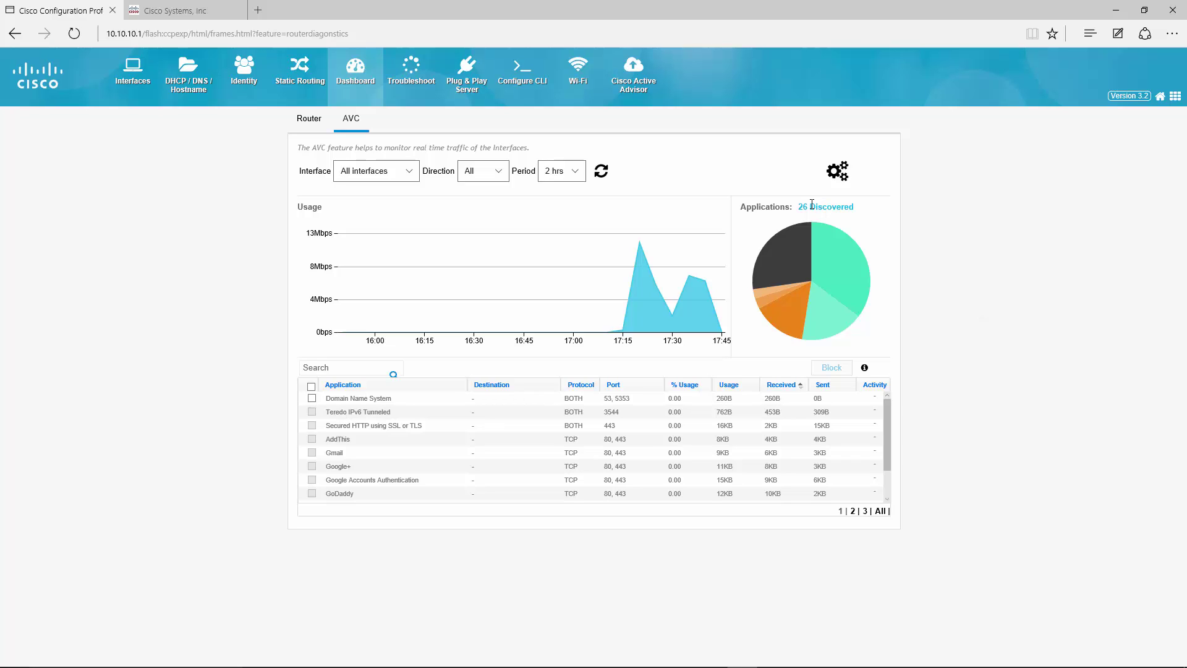
mouse_move(828, 255)
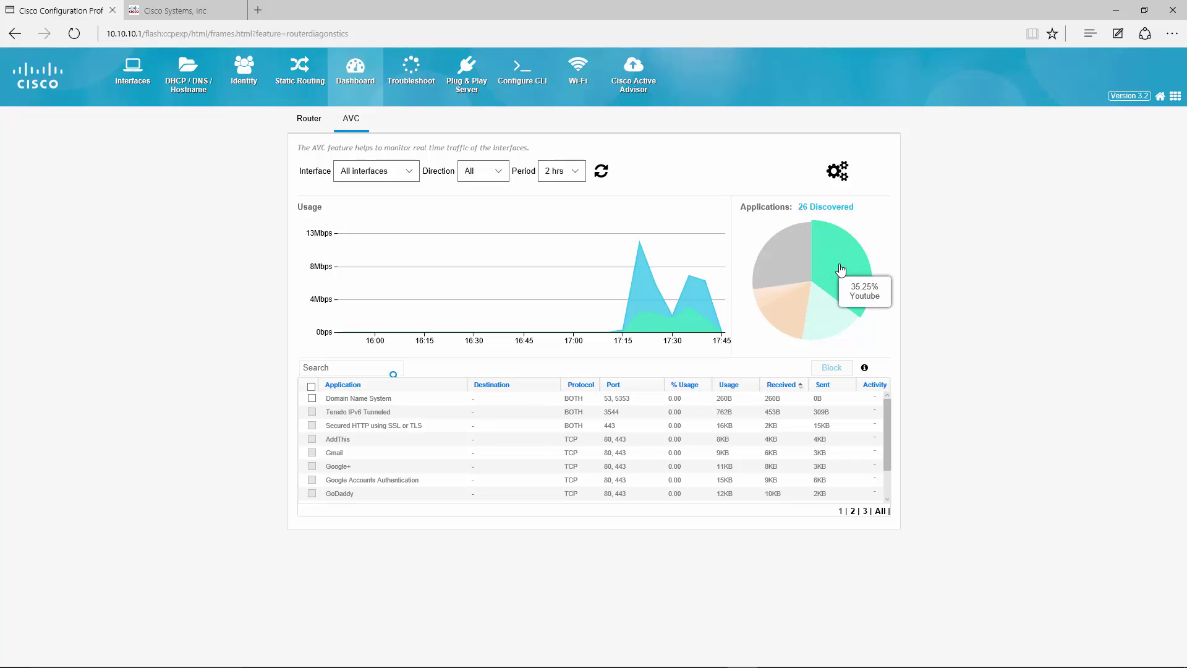
mouse_move(824, 308)
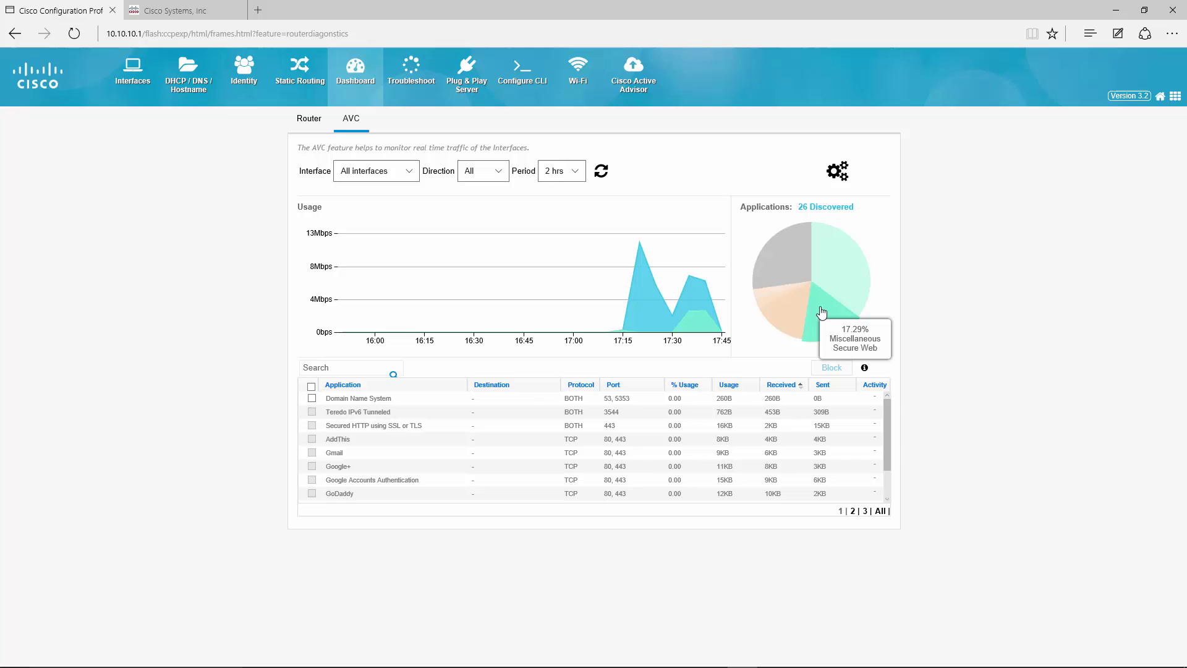
mouse_move(785, 309)
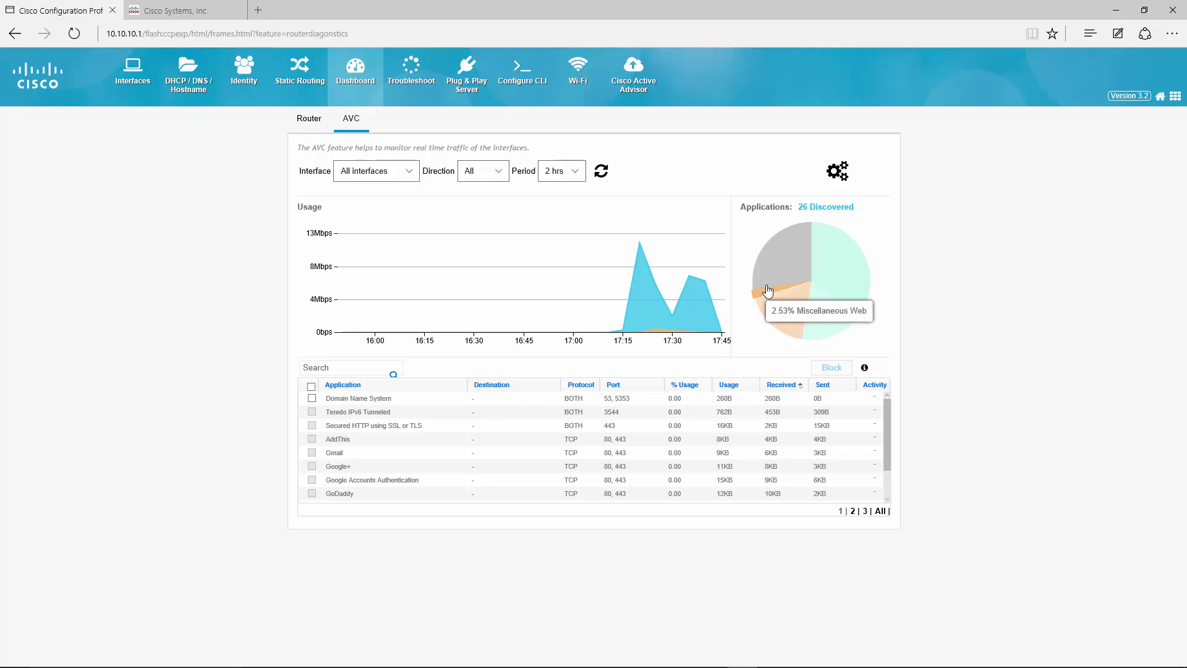
mouse_move(772, 274)
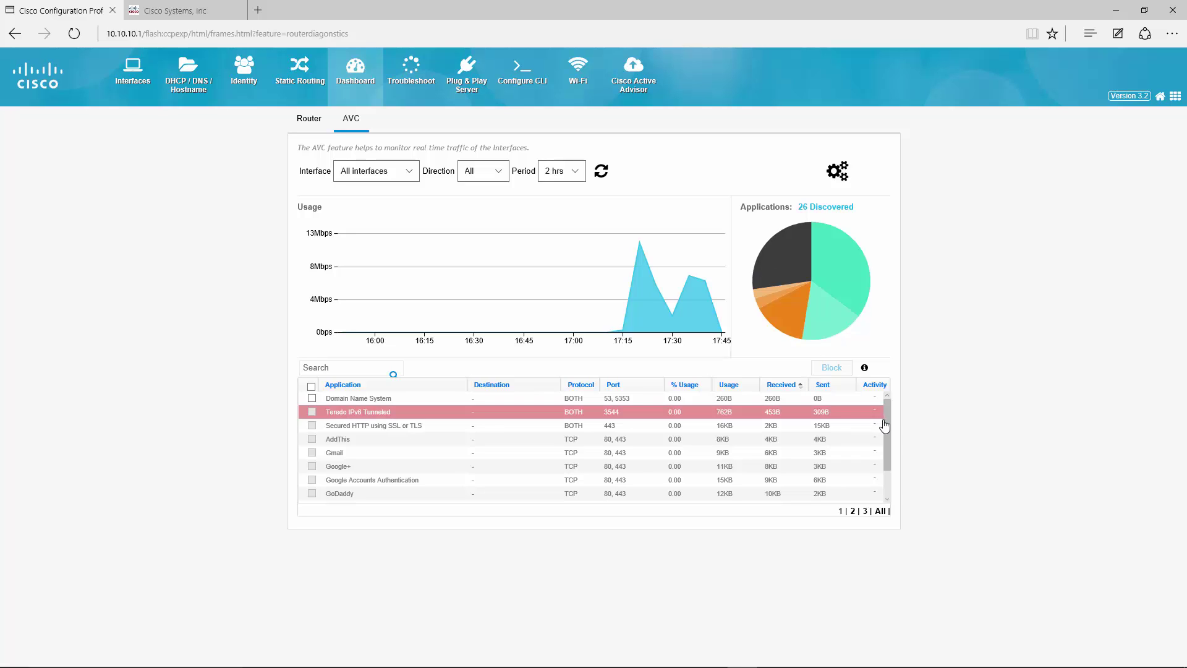
scroll(889, 420, "down", 1)
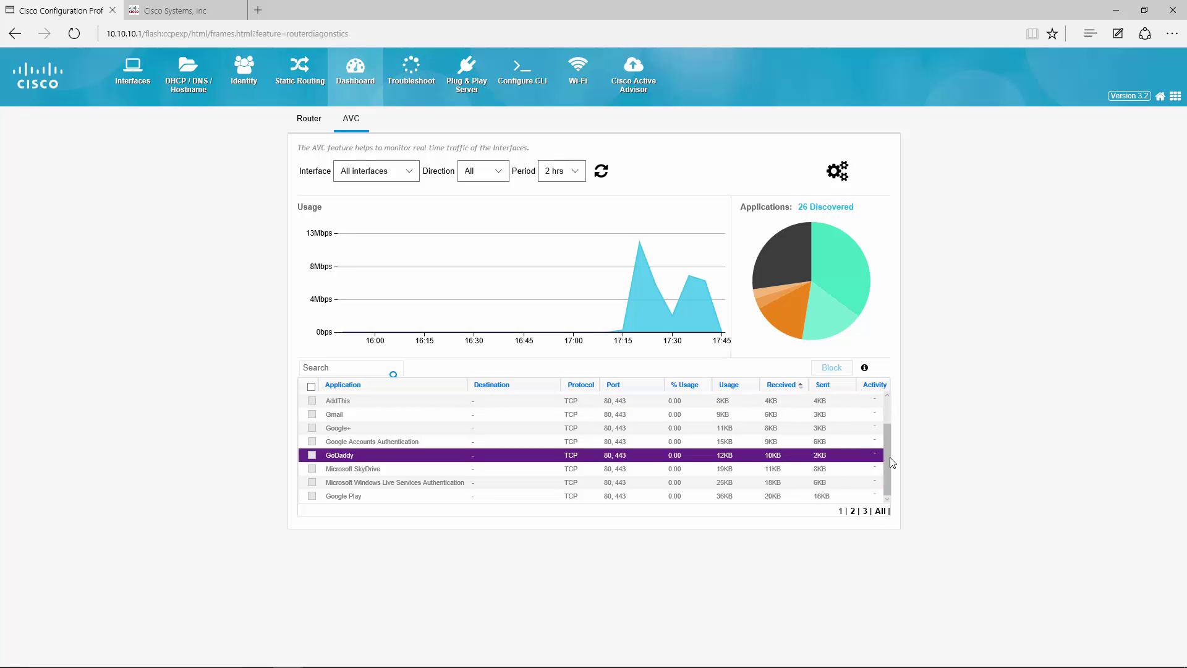
scroll(885, 454, "down", 2)
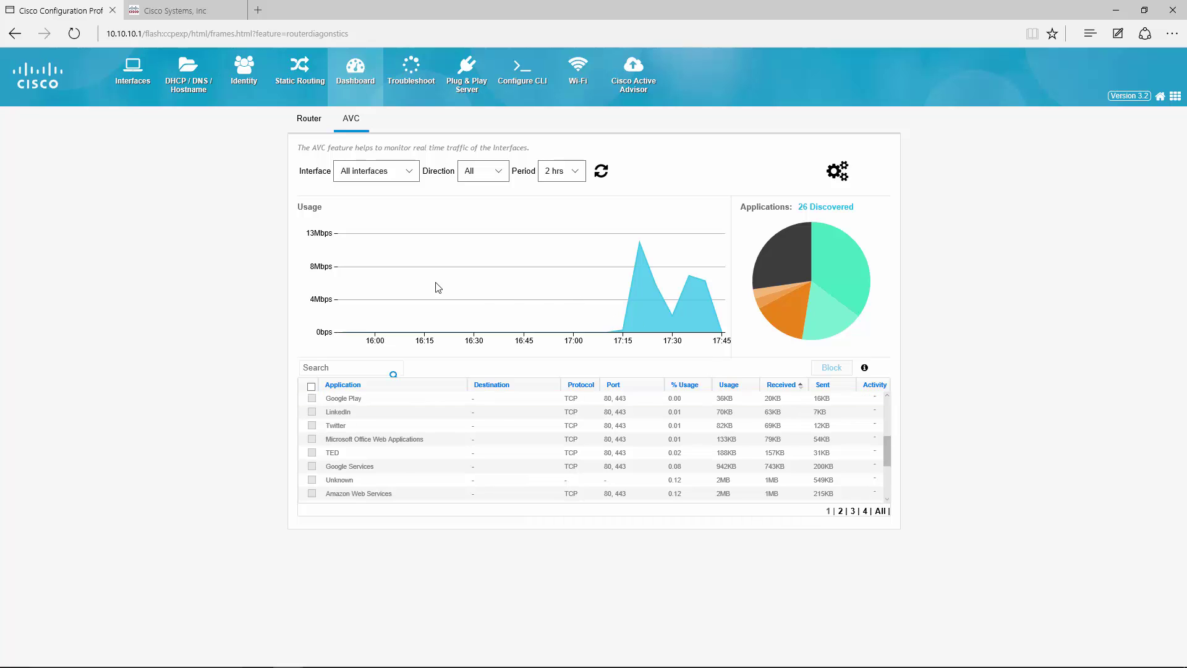
Show the Router dashboard with WAN bandwidth, CPU and memory figures.
left_click(315, 127)
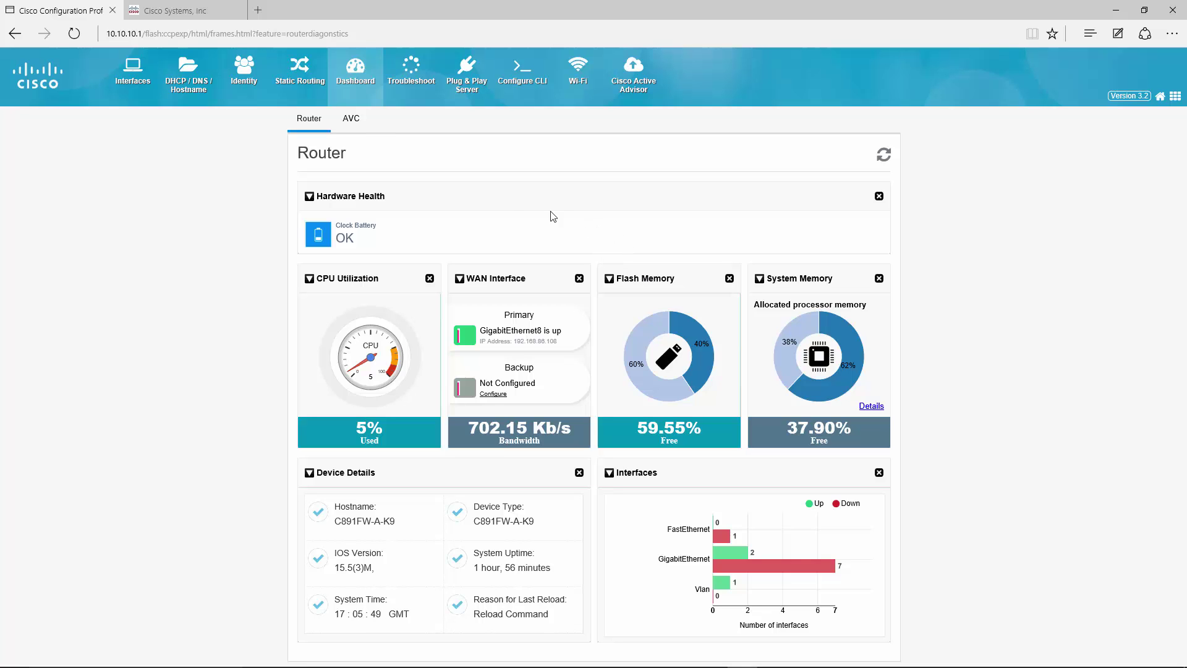
Move GigabitEthernet8 from AVC interfaces back to Available Interfaces and apply.
left_click(350, 119)
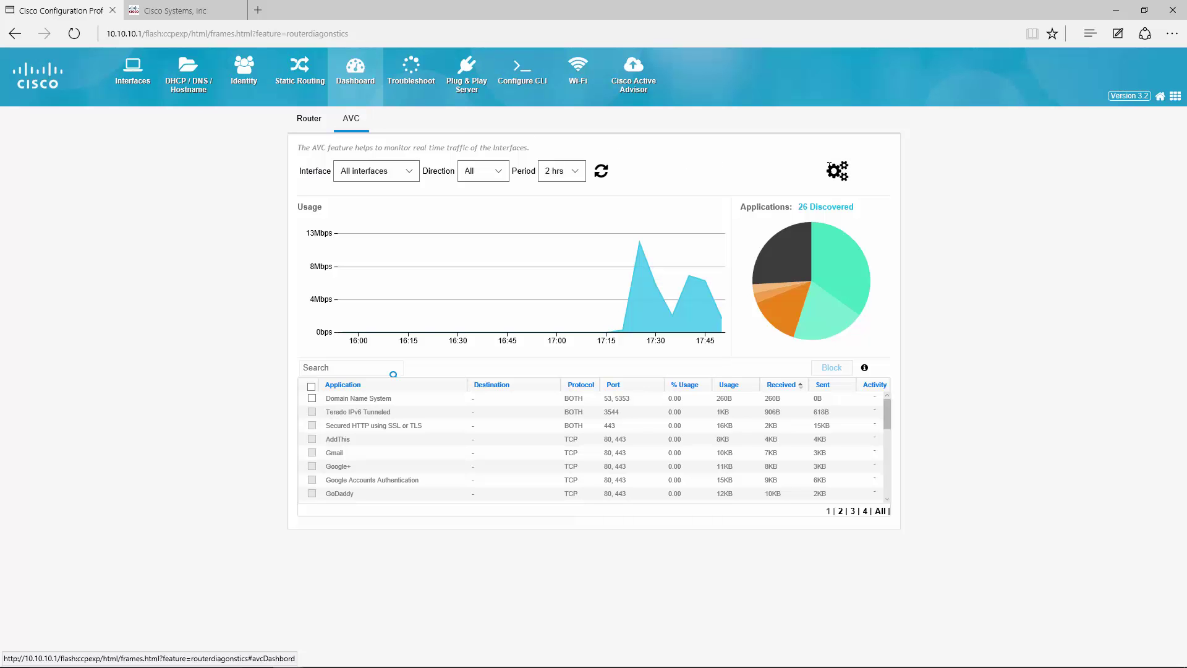
left_click(839, 174)
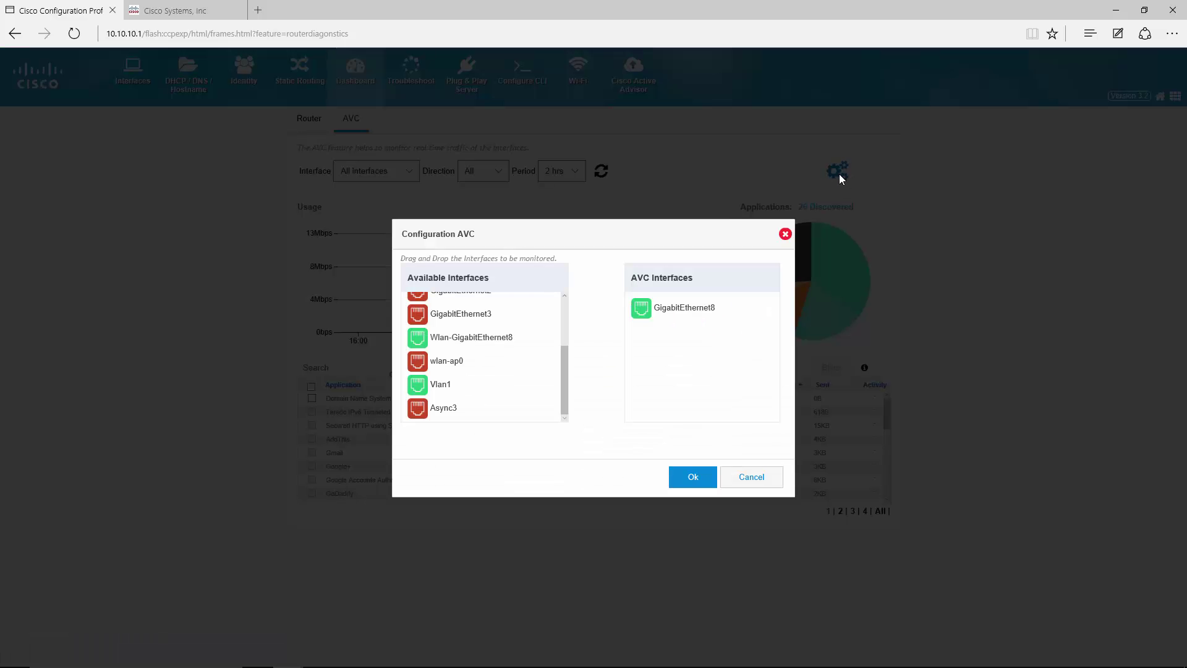
left_click_drag(678, 313, 461, 327)
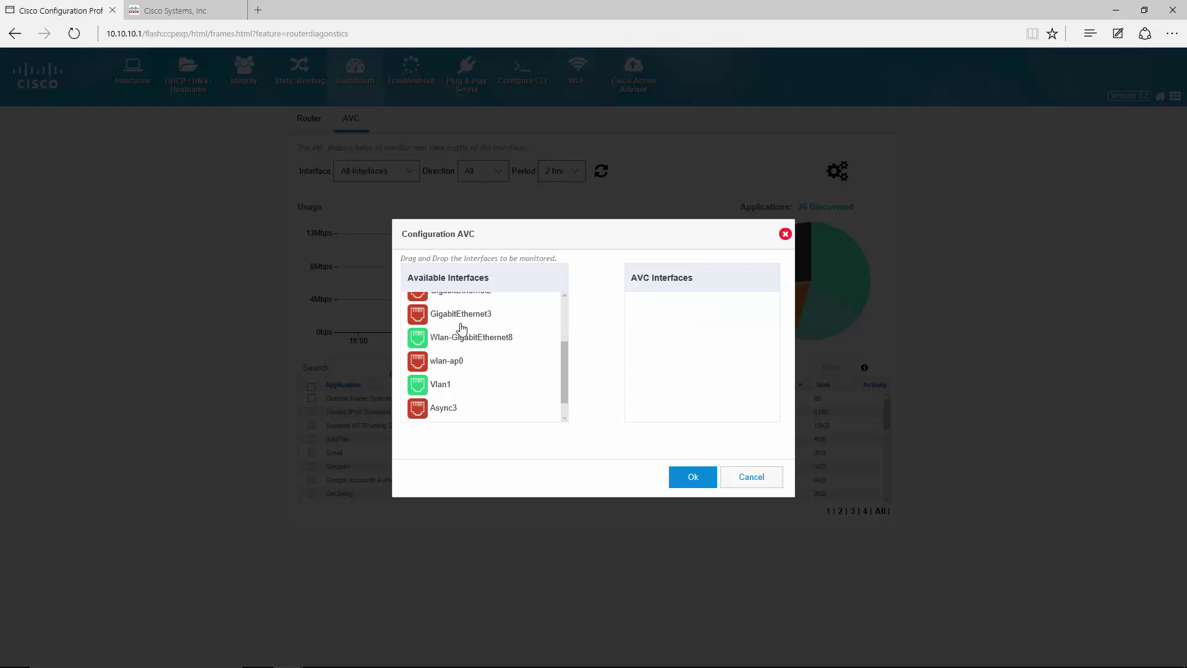
left_click(688, 480)
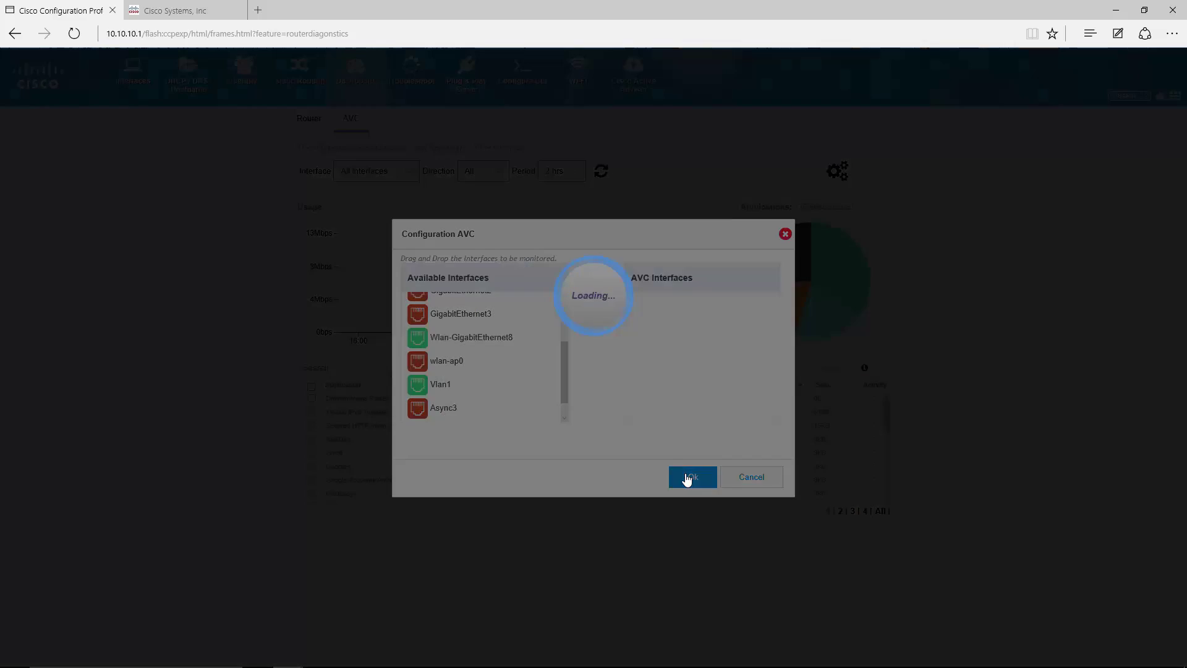